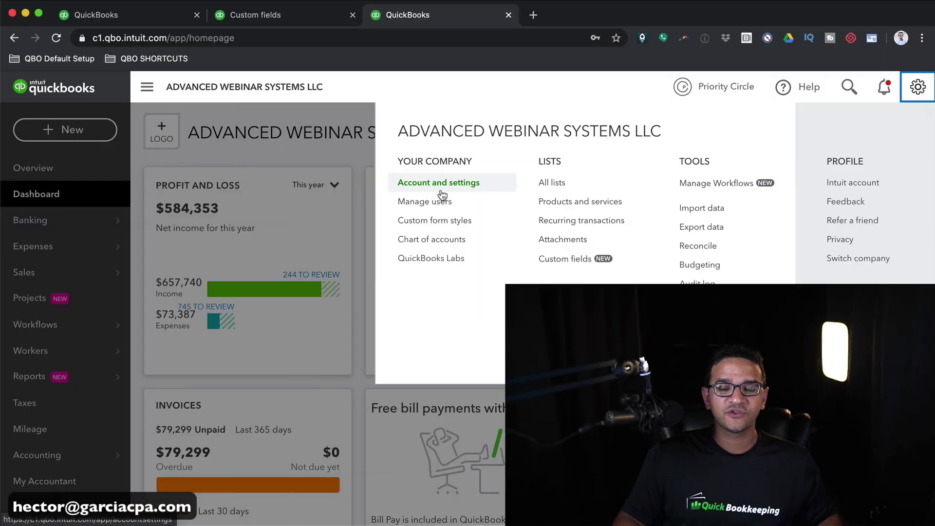
# - Check the Billing & Subscription page in Account and settings, then close back to the dashboard
pyautogui.click(440, 190)
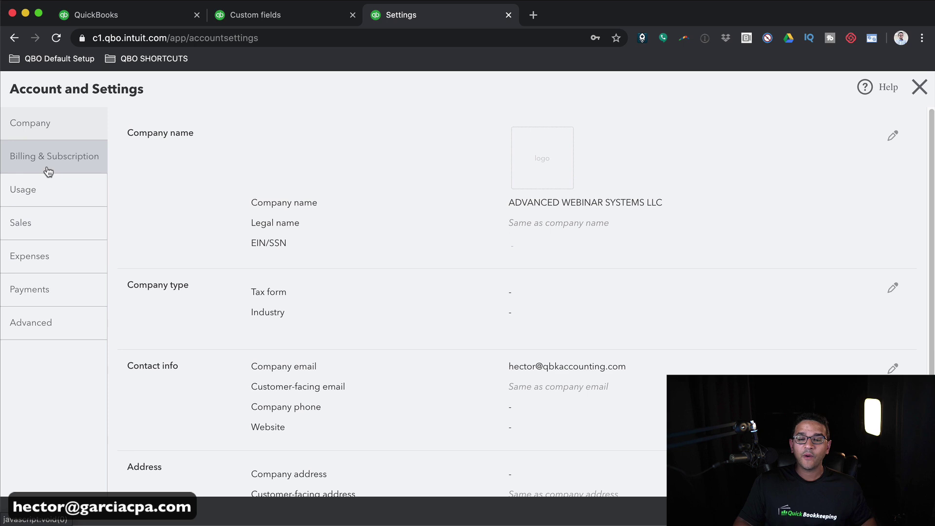
pyautogui.click(7, 162)
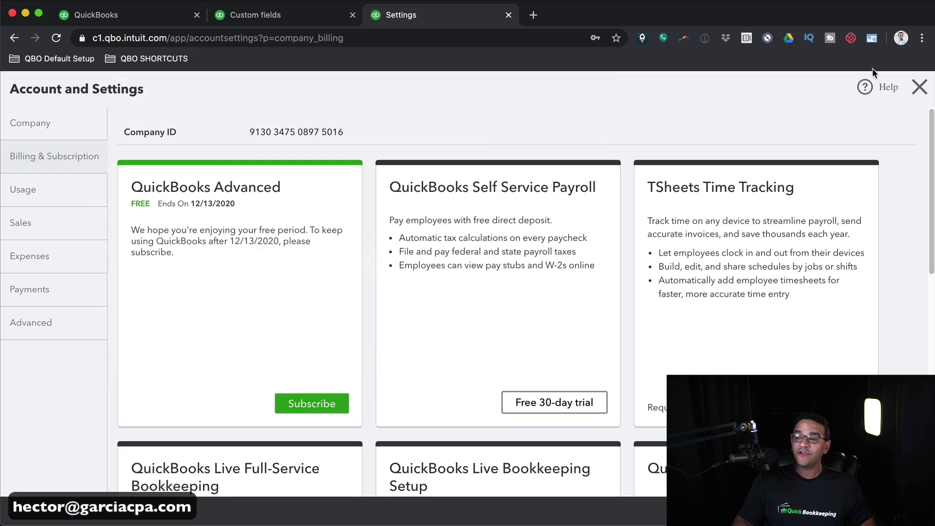
pyautogui.click(919, 89)
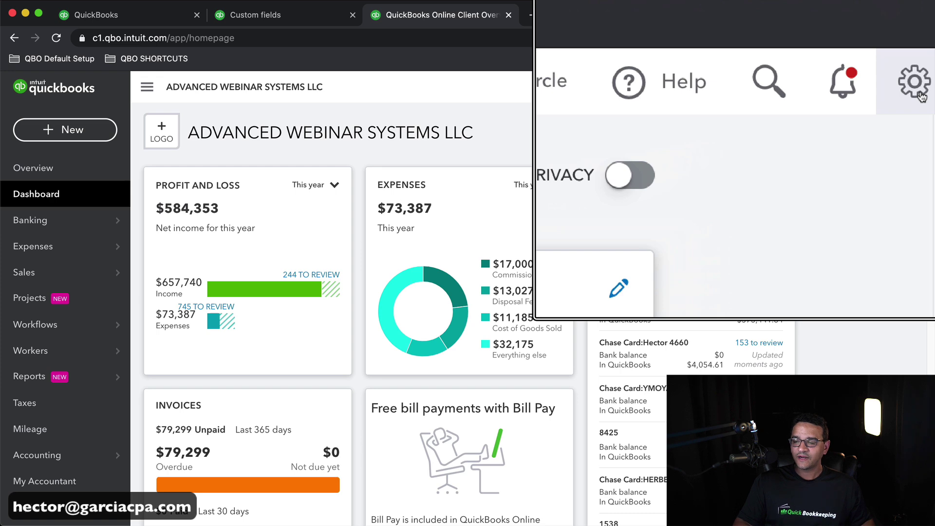
# - Go to the Custom fields list from the gear menu's Lists section
pyautogui.click(919, 87)
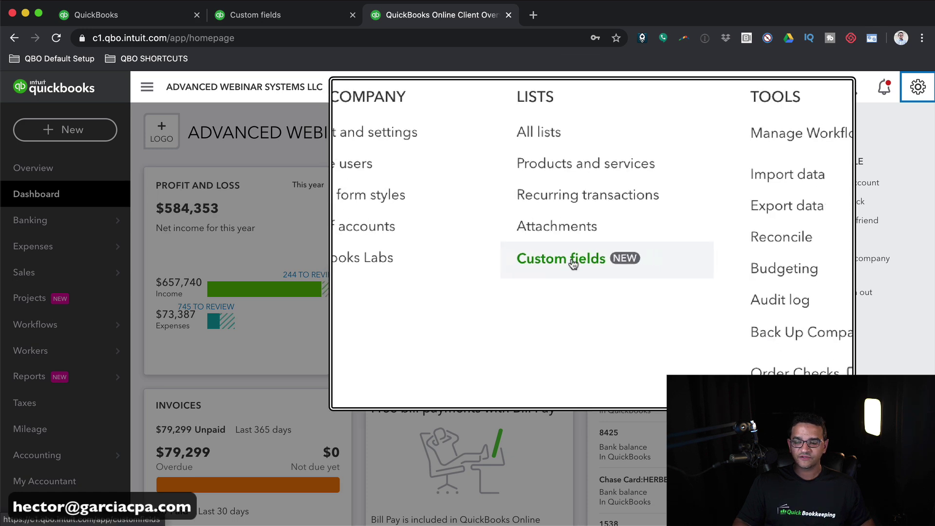
pyautogui.click(562, 262)
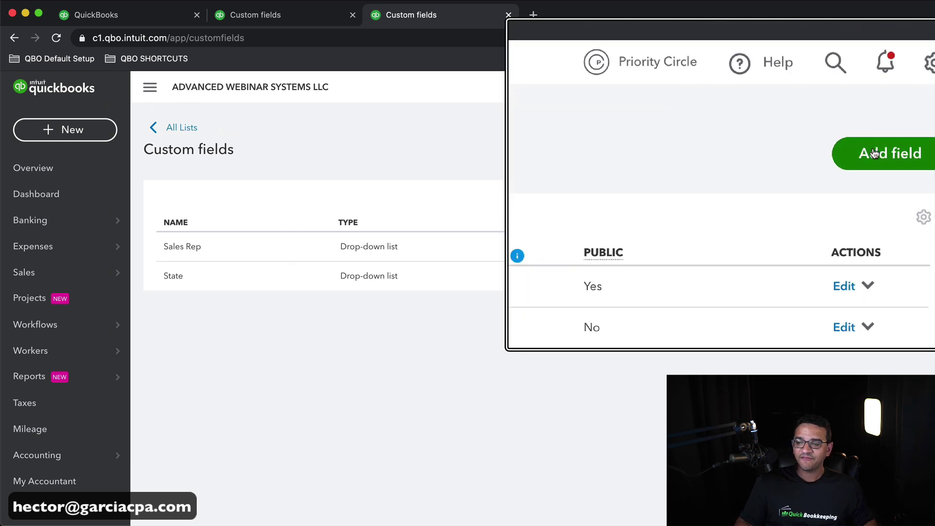
# - Add a new Vendor info custom field named READY TO PAY
pyautogui.click(872, 154)
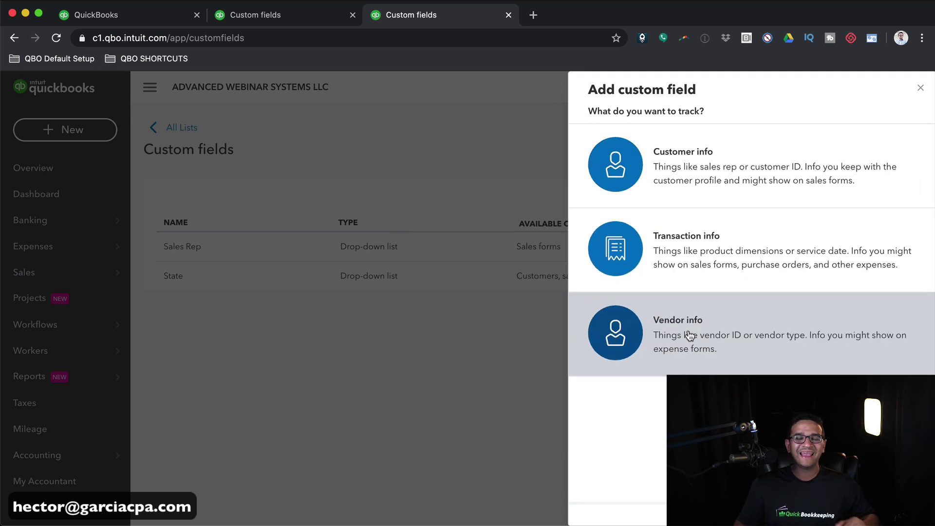
pyautogui.click(688, 335)
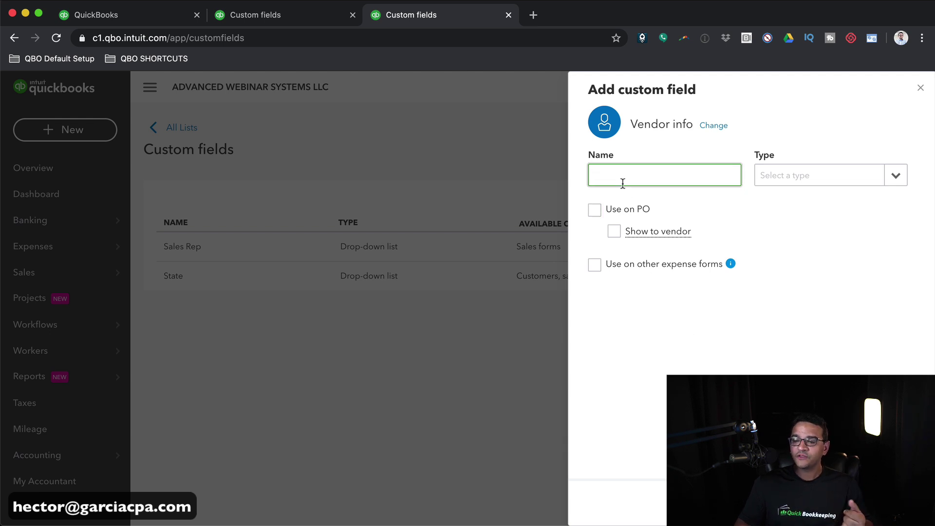
pyautogui.write('Re')
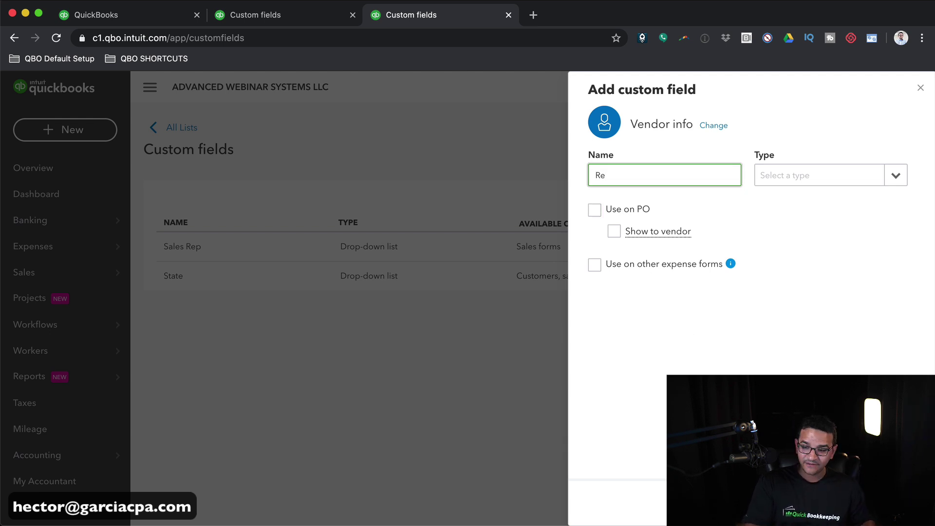
pyautogui.press('BackSpace')
pyautogui.write('EADY TO PAY')
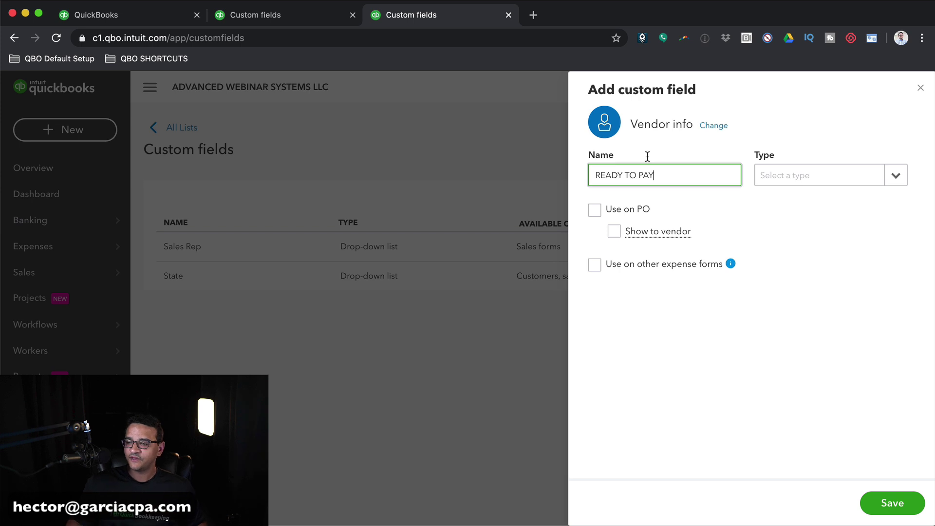
pyautogui.click(889, 177)
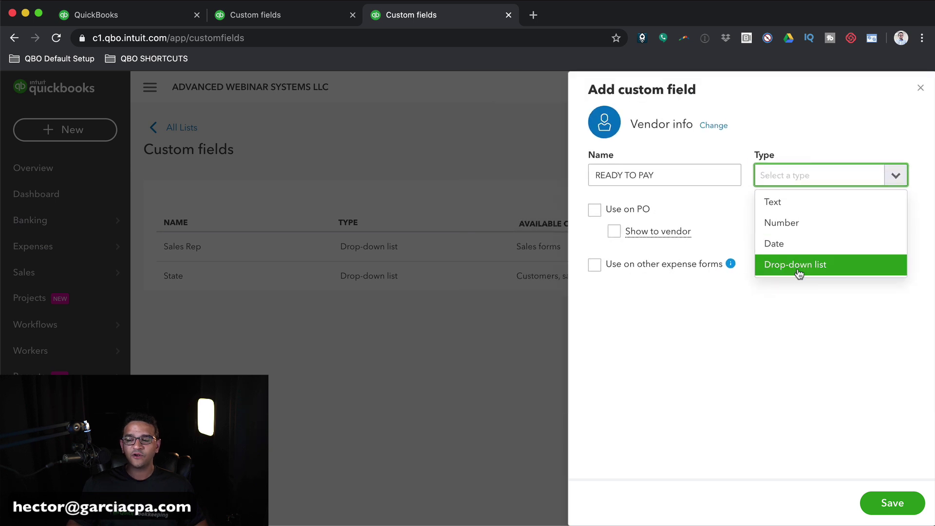
# - Make READY TO PAY a drop-down list with YES and NO options, used on other expense forms
pyautogui.click(797, 266)
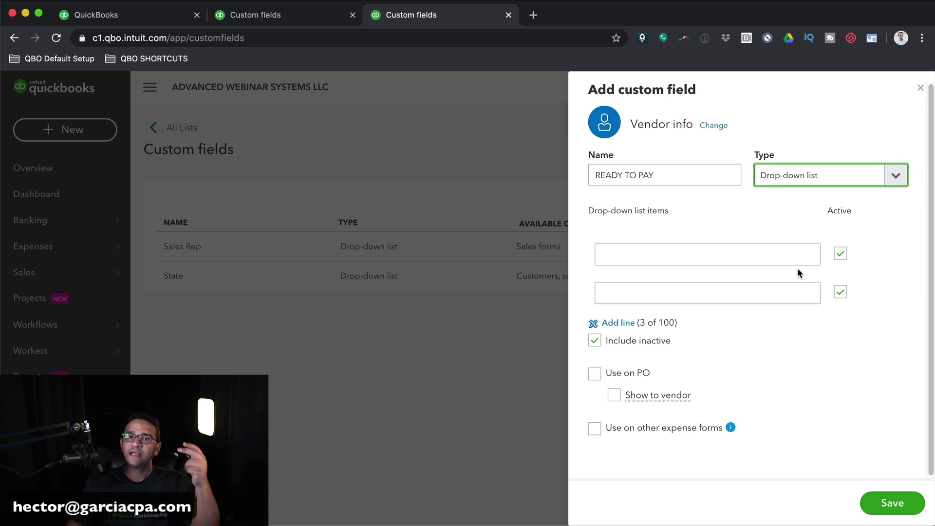
pyautogui.click(727, 261)
pyautogui.write('YES')
pyautogui.press('Tab')
pyautogui.write('NO')
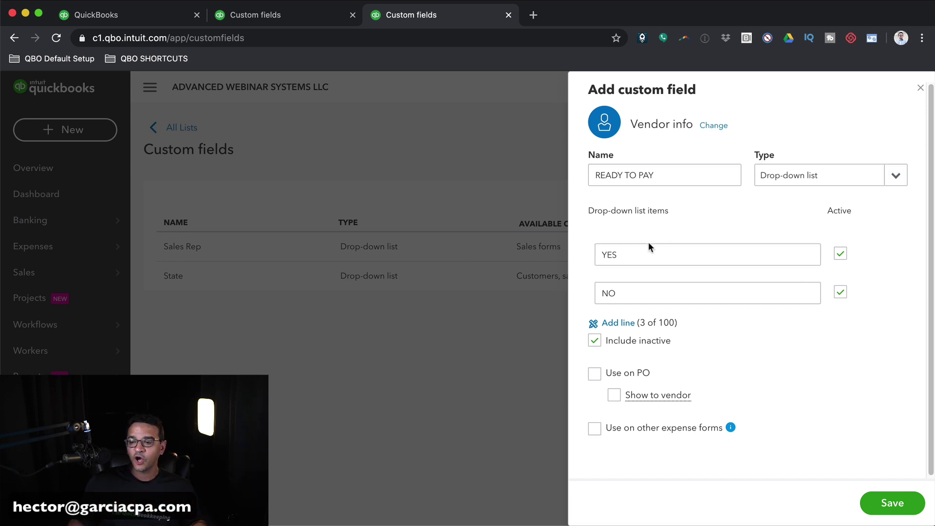
pyautogui.click(601, 259)
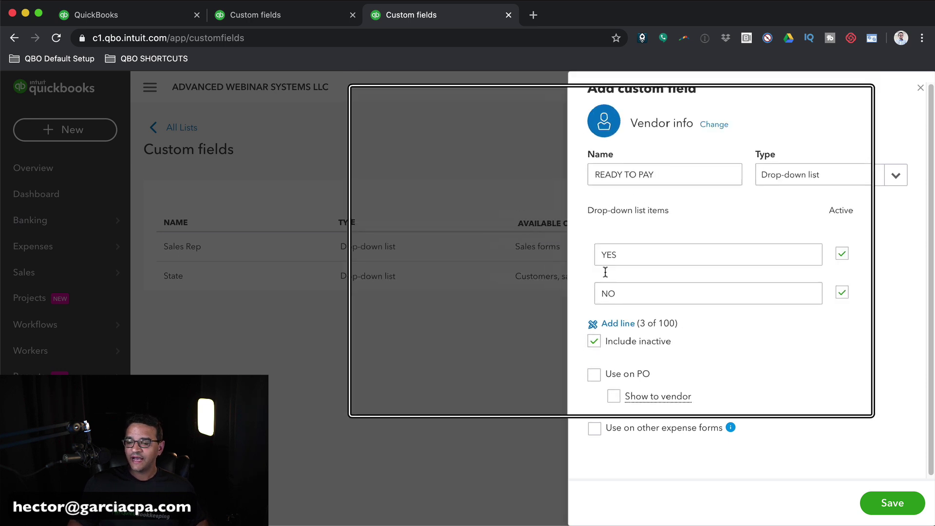
pyautogui.click(605, 294)
pyautogui.click(798, 346)
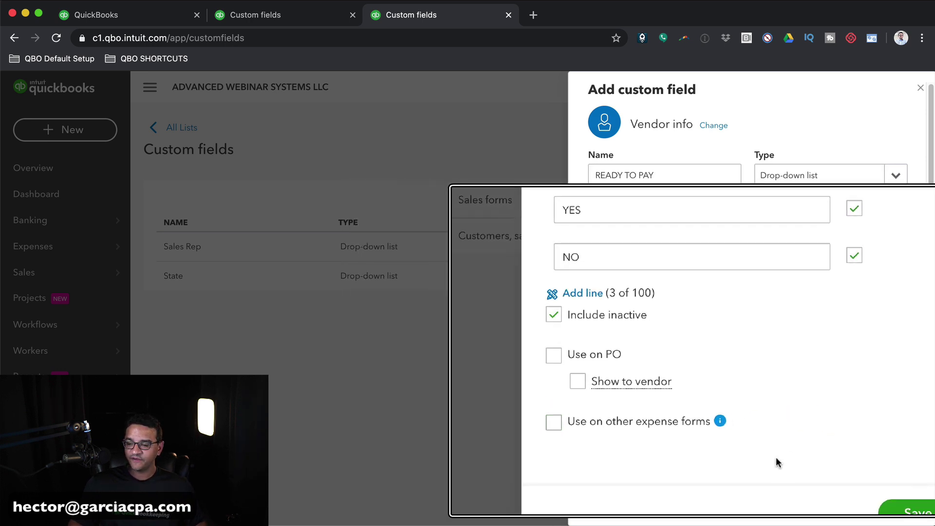
pyautogui.moveTo(736, 429)
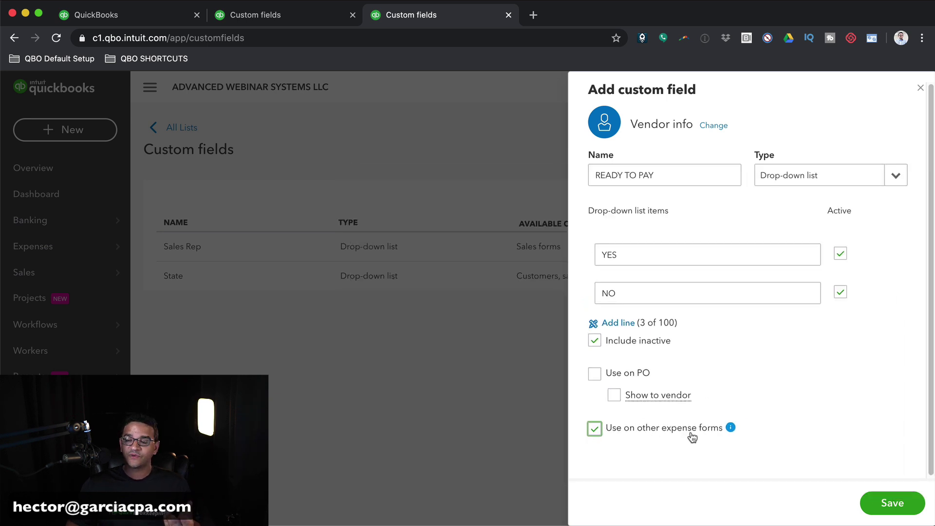
pyautogui.moveTo(728, 429)
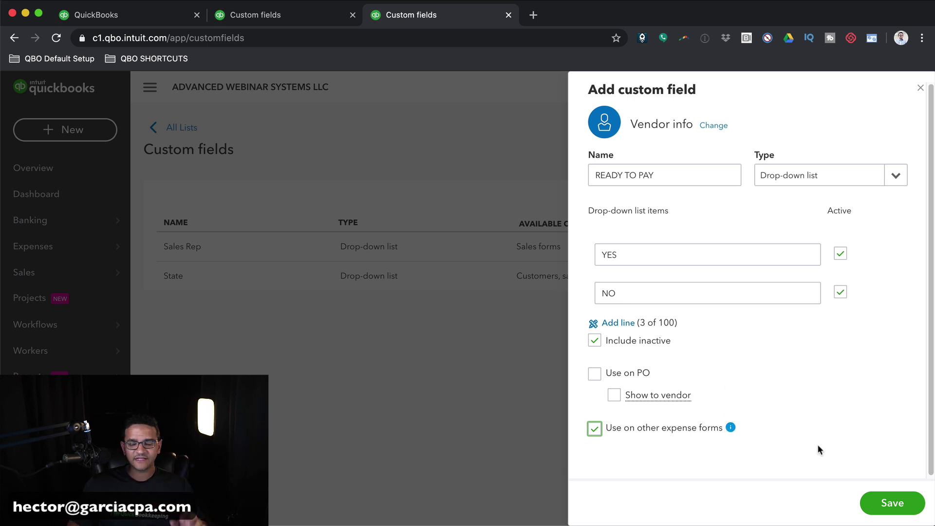
# - Save the READY TO PAY field, then reopen its edit panel to verify and close it
pyautogui.click(892, 506)
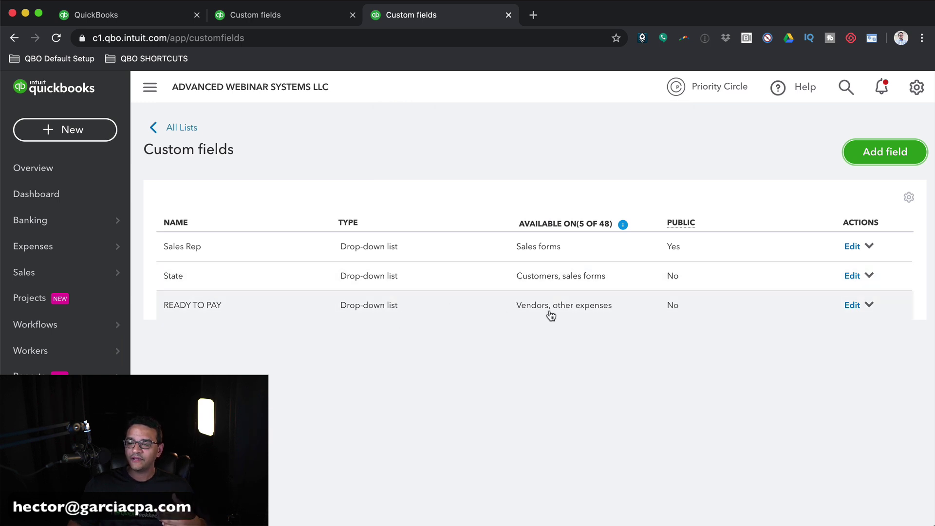
pyautogui.click(859, 306)
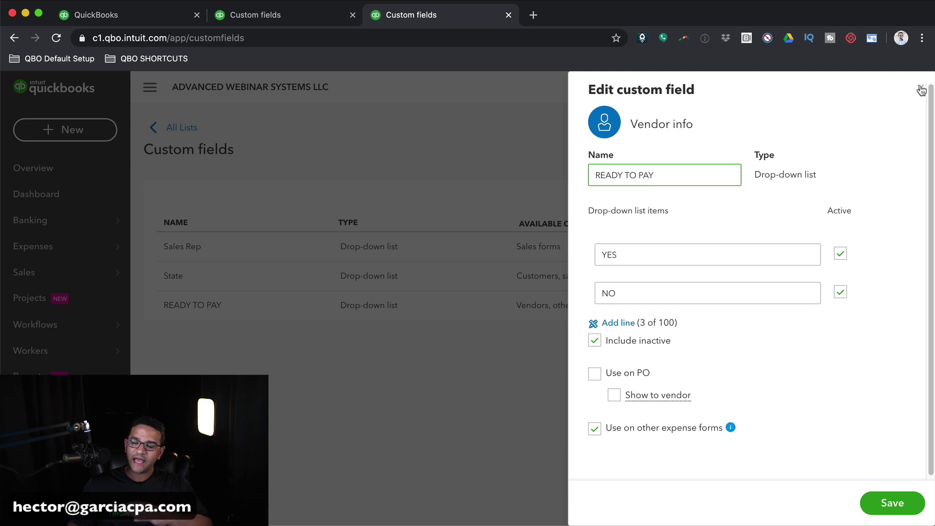
pyautogui.click(920, 90)
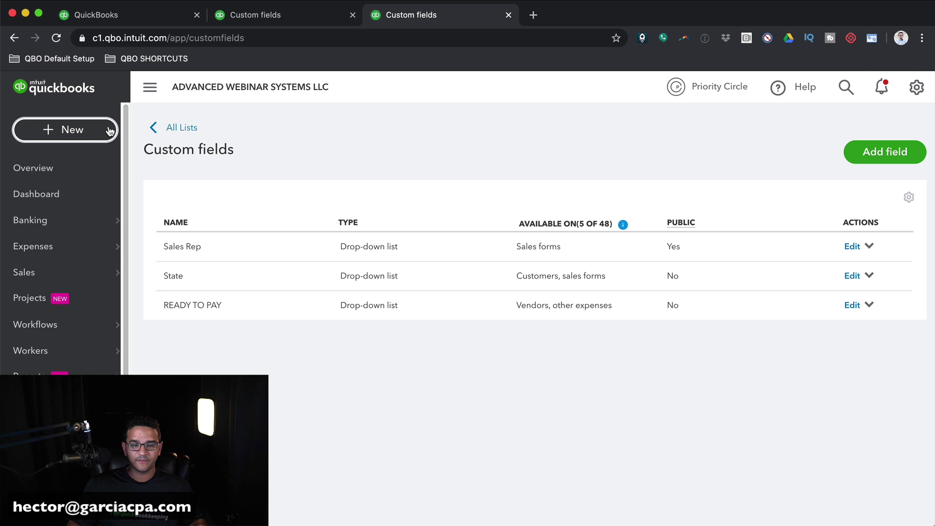
# - Start a new bill for vendor ADP with Net 30 terms and READY TO PAY set to NO
pyautogui.click(66, 128)
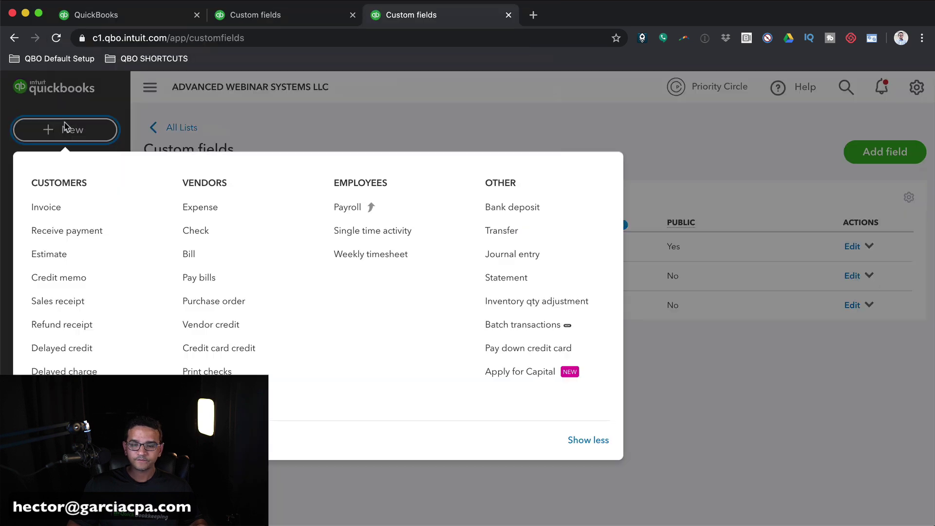
pyautogui.click(194, 259)
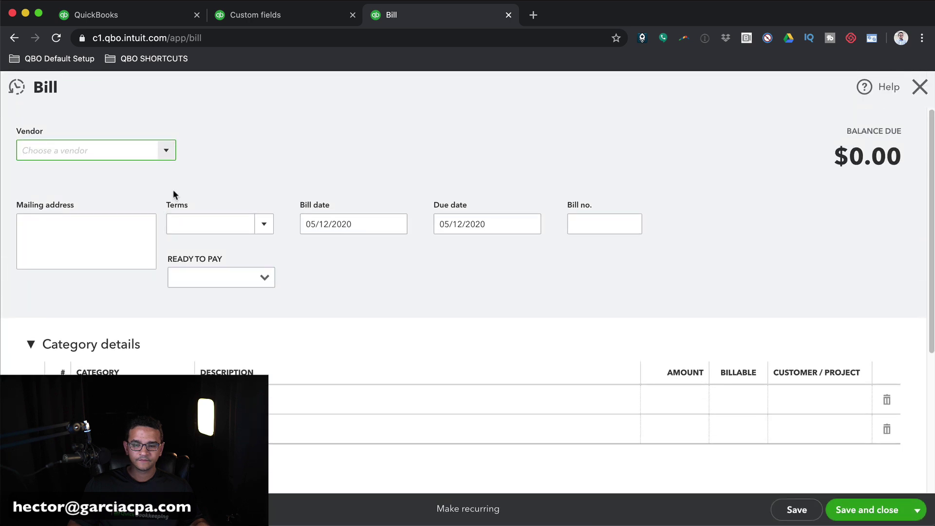
pyautogui.click(169, 152)
pyautogui.click(51, 266)
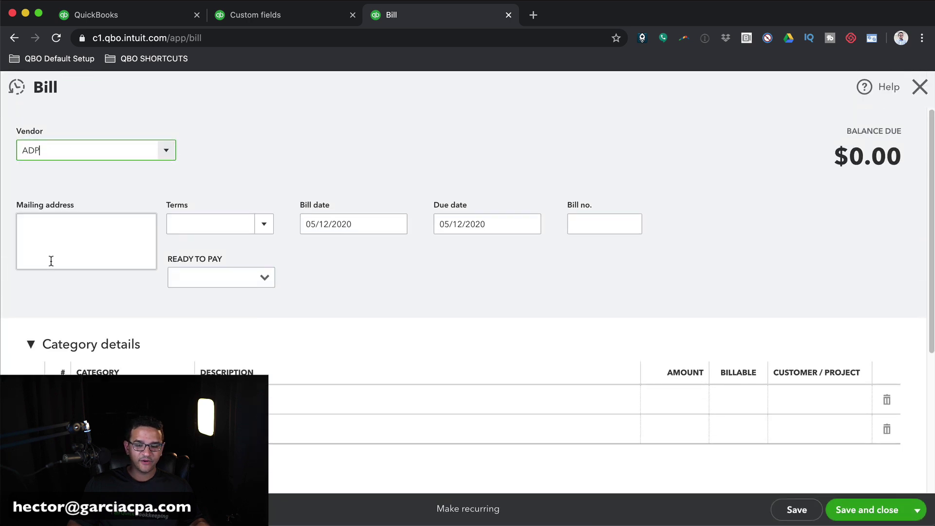
pyautogui.click(266, 224)
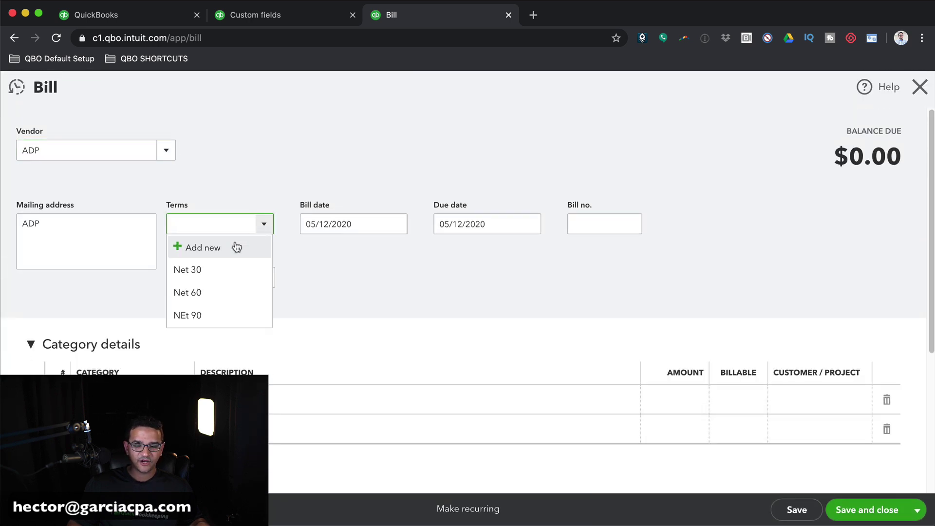
pyautogui.click(201, 270)
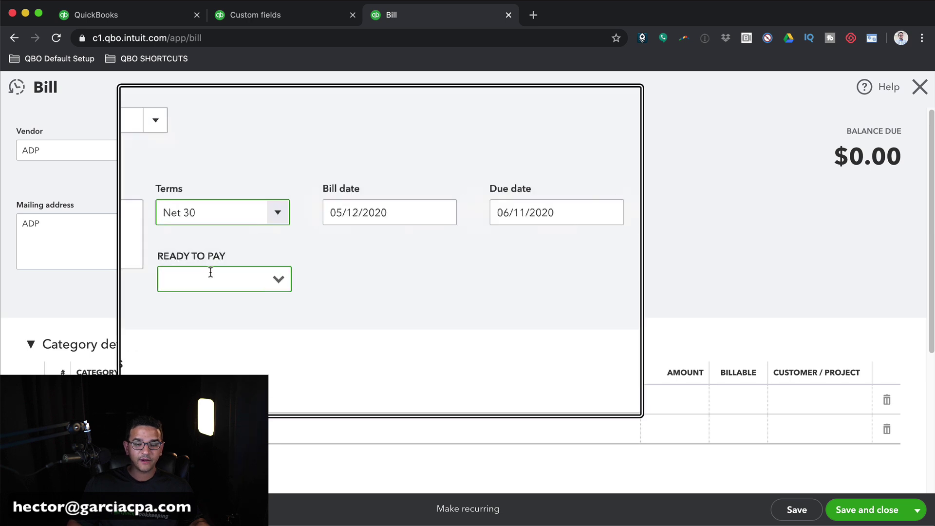
pyautogui.click(261, 274)
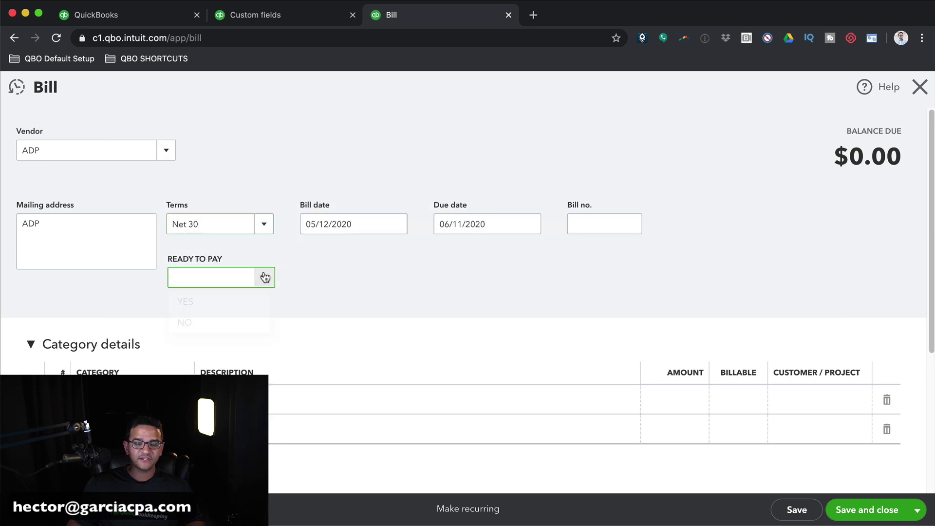
pyautogui.click(193, 323)
# - Add a 3000 Payroll Expenses line and save and close the bill
pyautogui.click(104, 399)
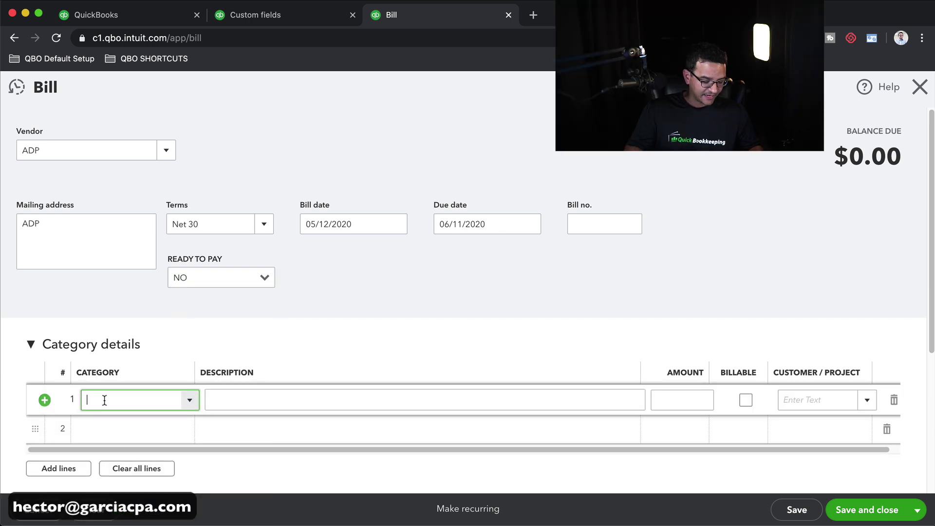
pyautogui.write('PaY')
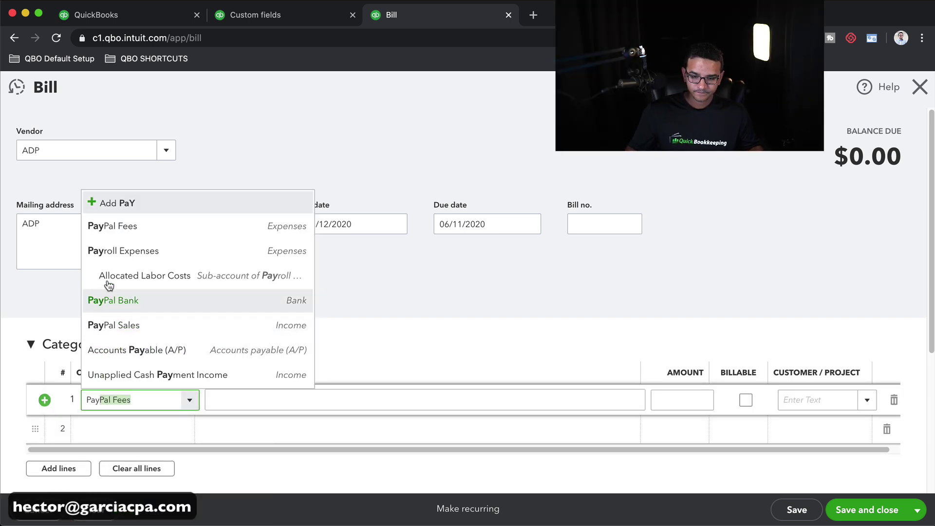
pyautogui.click(117, 250)
pyautogui.click(681, 400)
pyautogui.write('30')
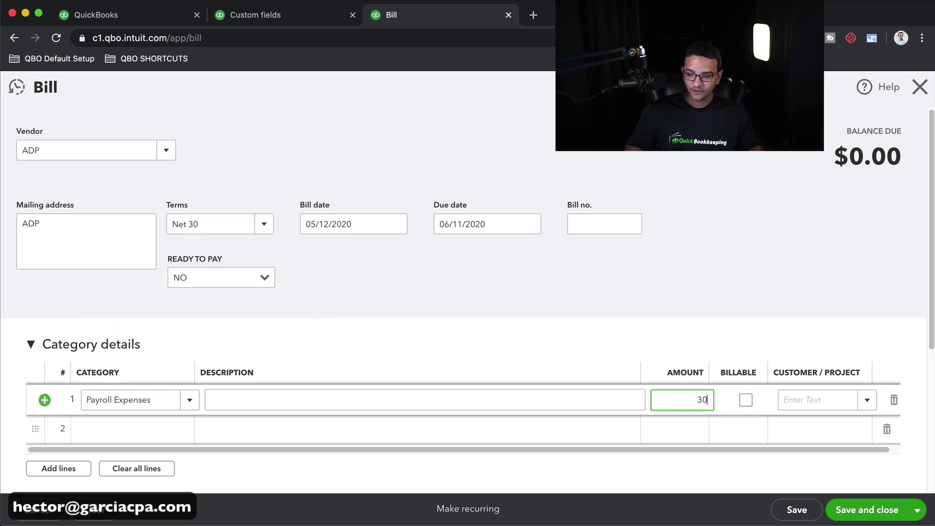
pyautogui.write('00')
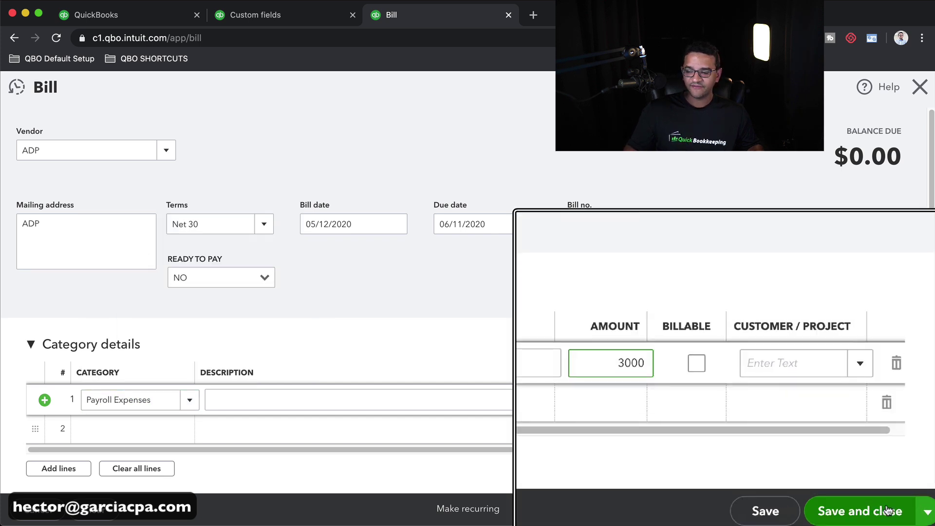
pyautogui.click(884, 507)
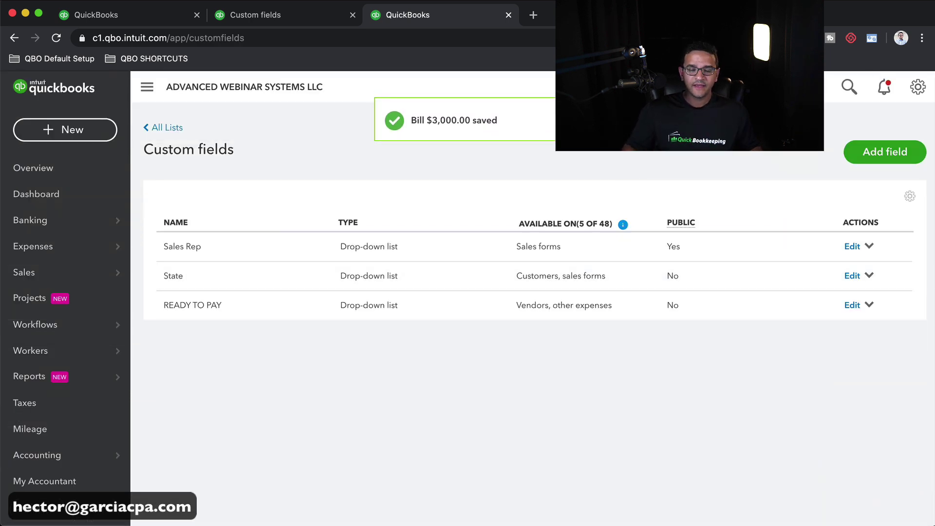
# - Find and open the accounts payable aging detail report from Reports
pyautogui.moveTo(34, 379)
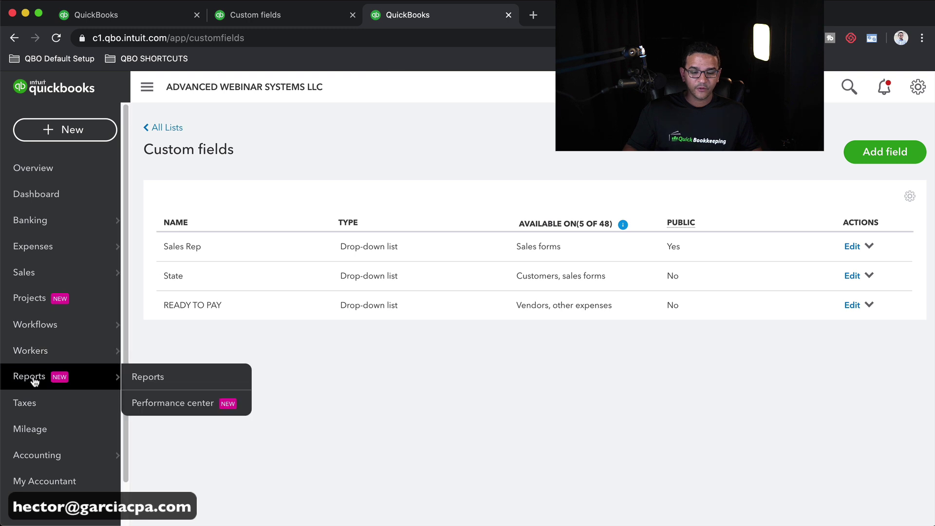
pyautogui.click(157, 381)
pyautogui.click(628, 297)
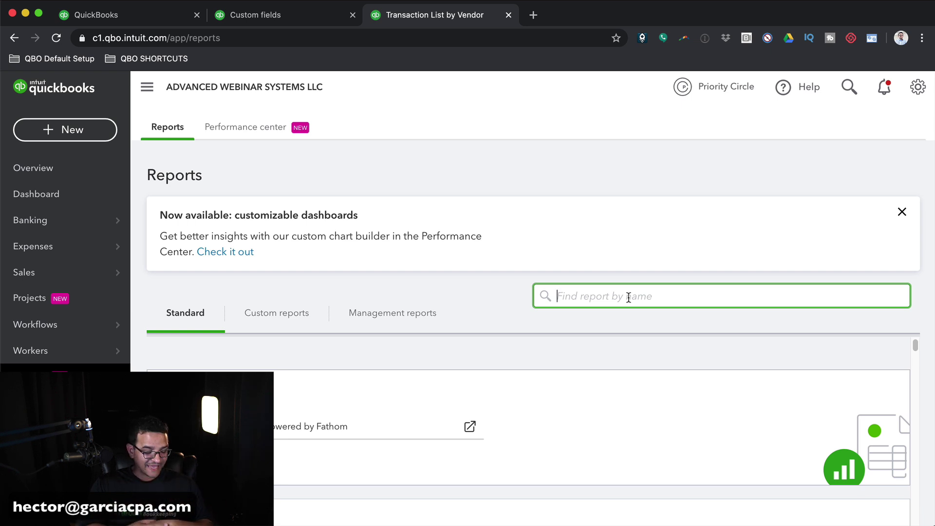
pyautogui.write('accounts')
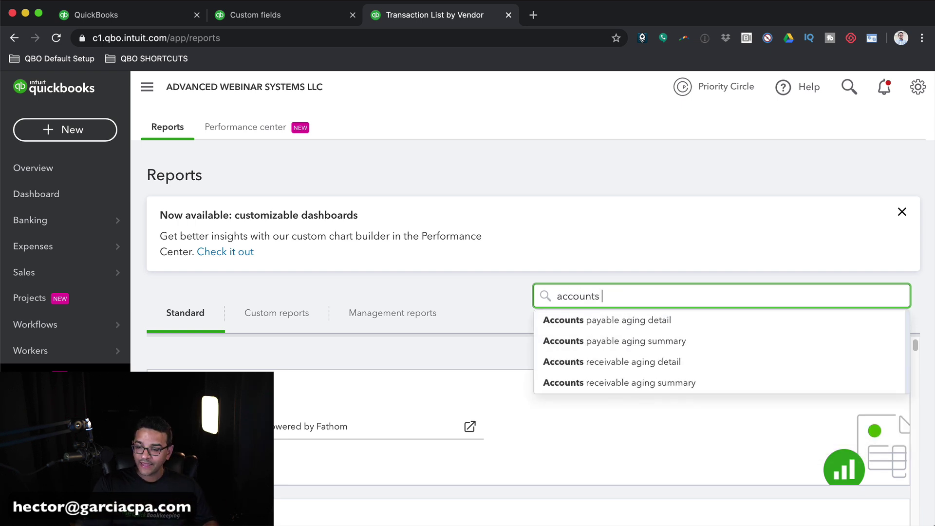
pyautogui.write(' pa')
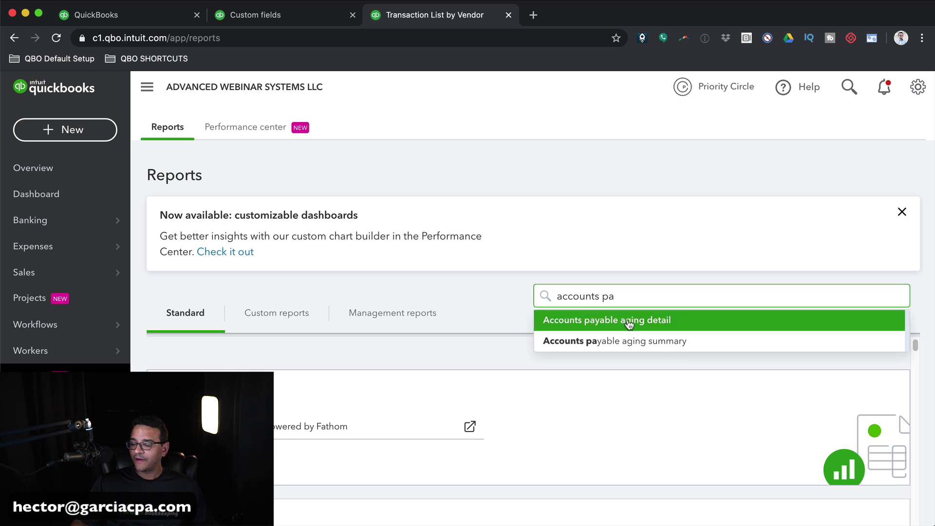
pyautogui.click(641, 325)
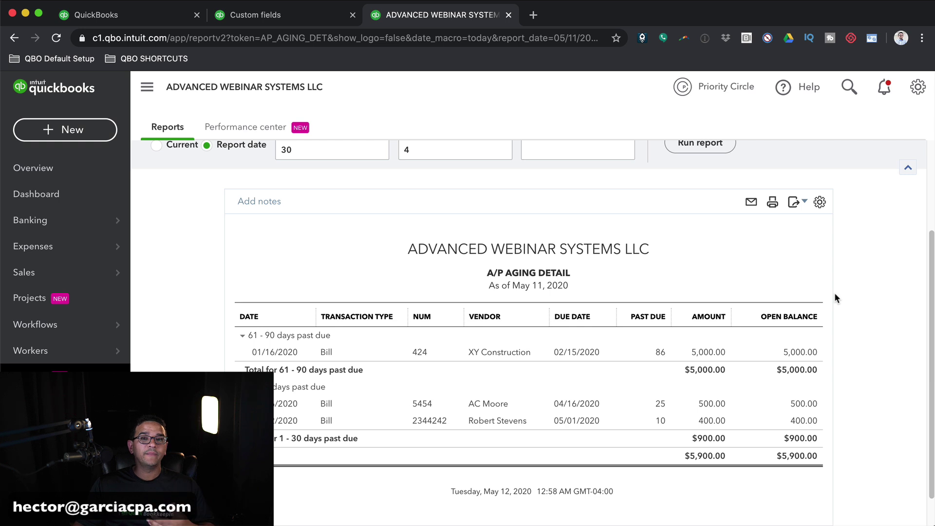
# - Rerun the A/P Aging Detail report with the report period set to All Dates
pyautogui.scroll(3, 833, 300)
pyautogui.click(233, 232)
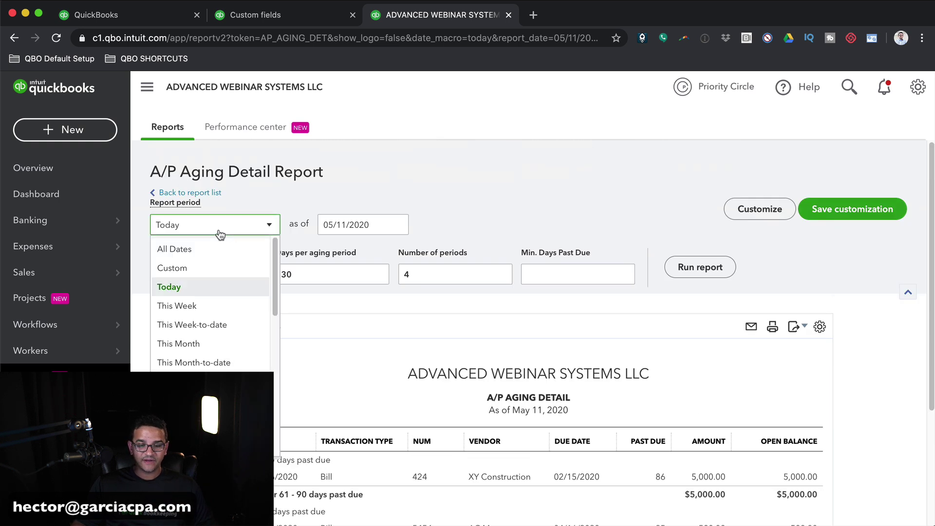
pyautogui.click(181, 253)
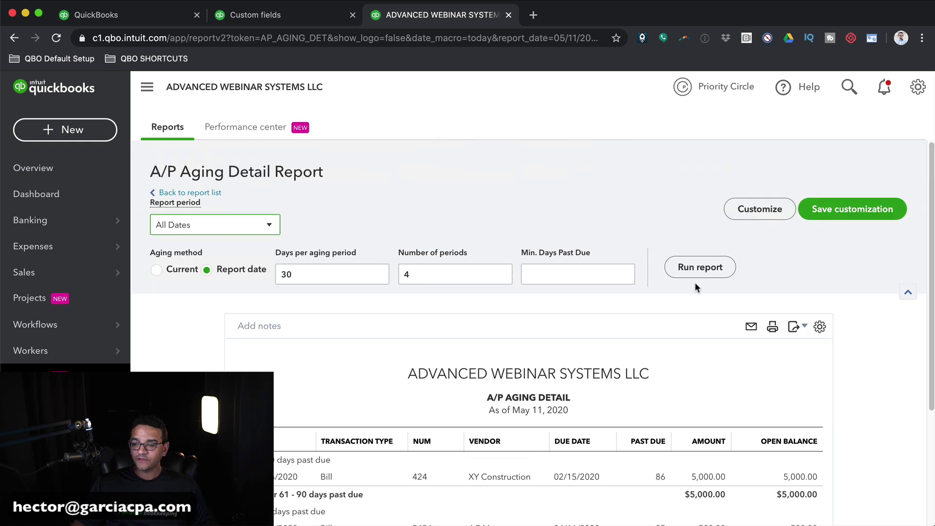
pyautogui.click(698, 269)
pyautogui.scroll(-3, 825, 358)
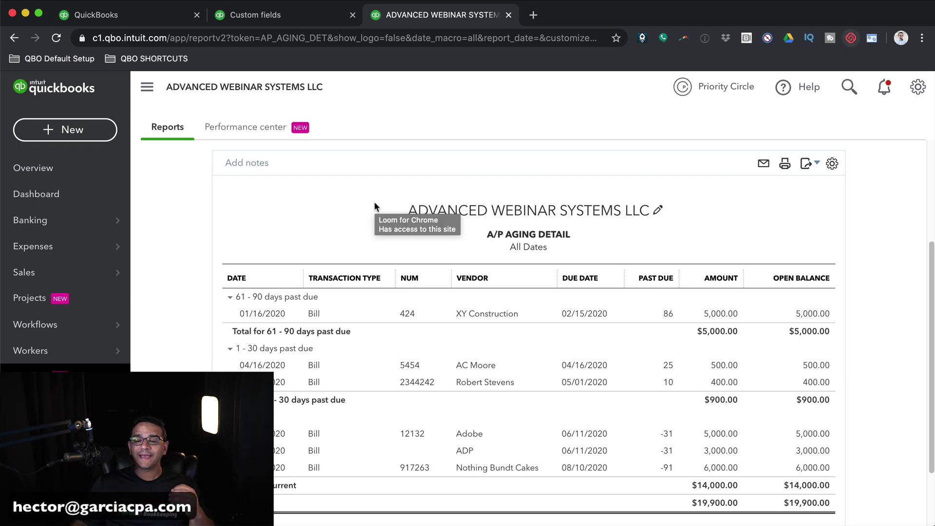
# - Return to the report list and open Transaction List by Vendor via the name search
pyautogui.scroll(4, 255, 186)
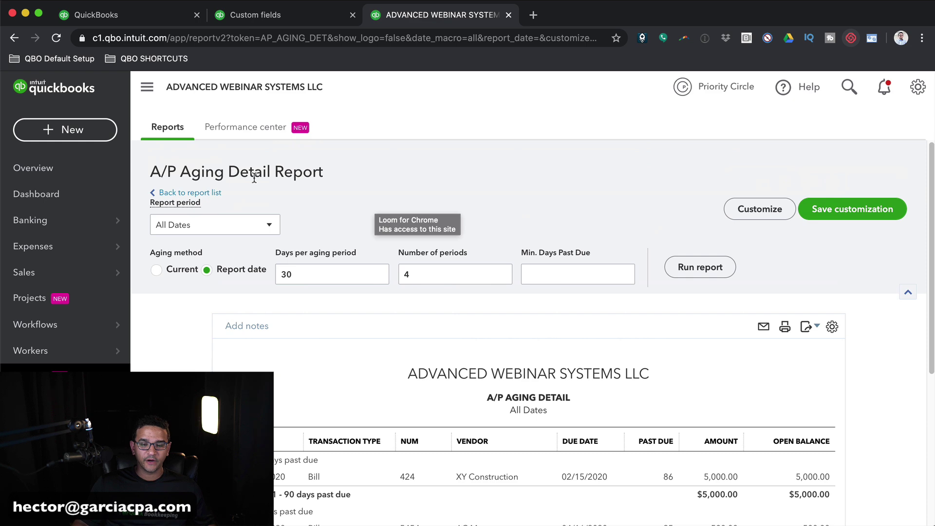
pyautogui.click(190, 194)
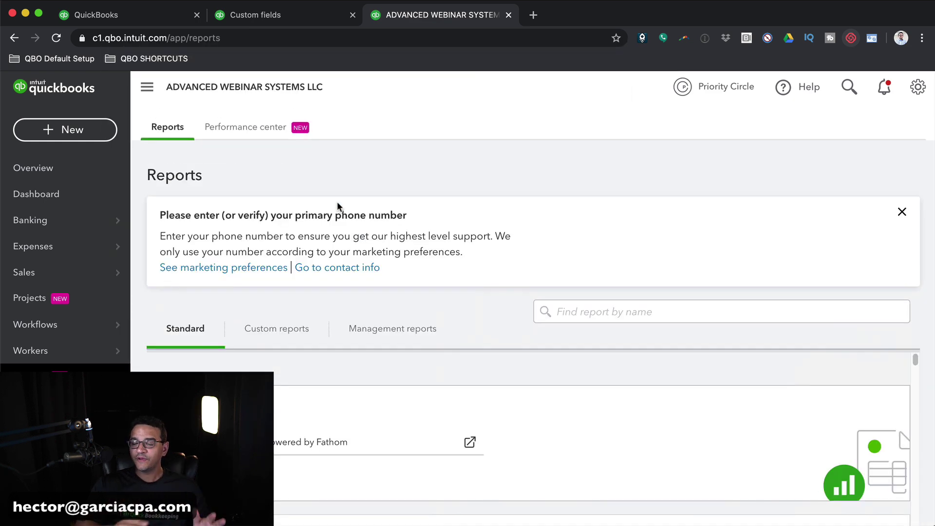
pyautogui.click(586, 314)
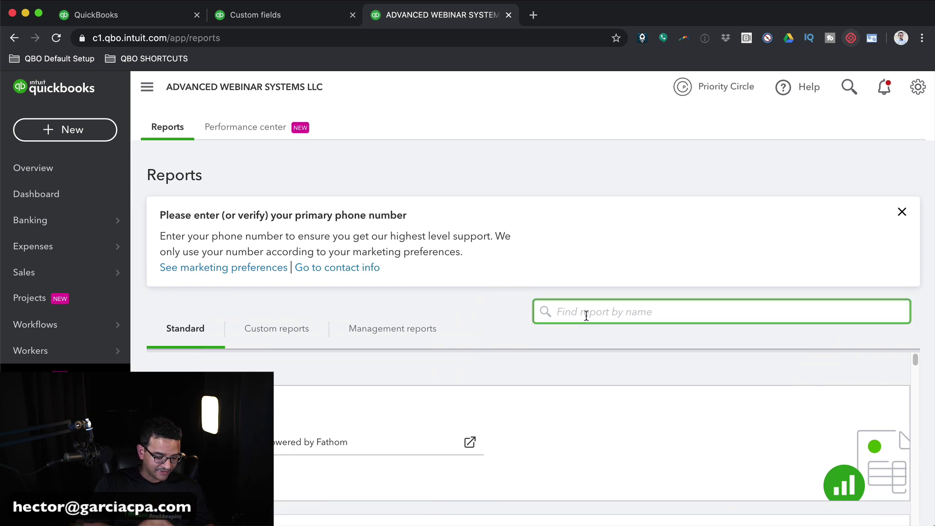
pyautogui.write('transaction l')
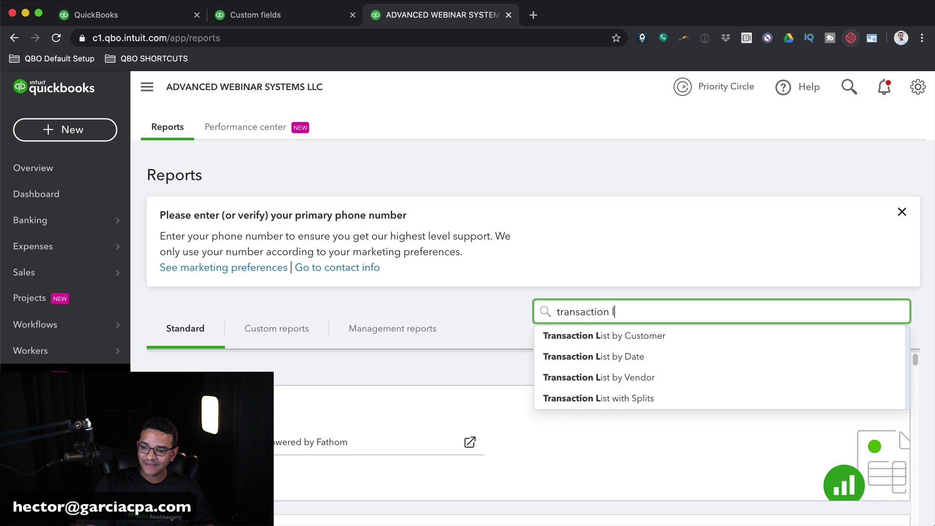
pyautogui.write('ist by vend')
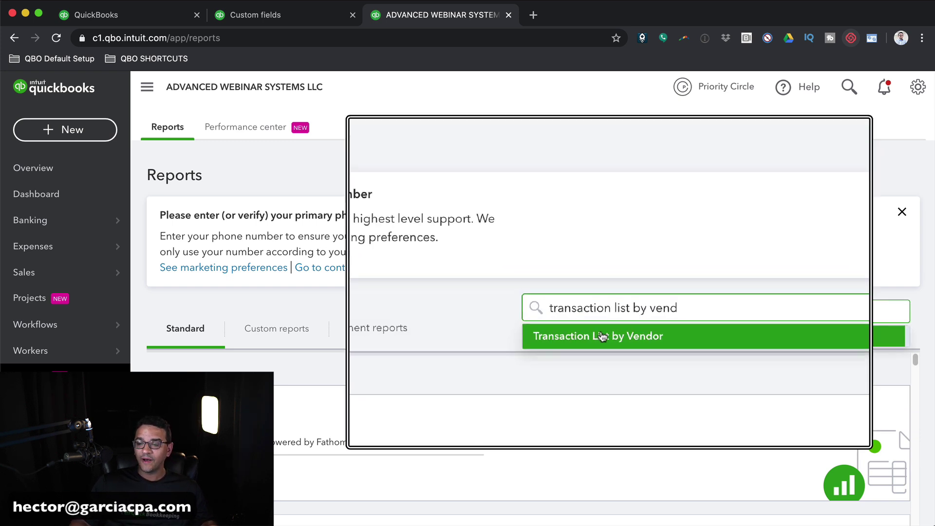
pyautogui.click(602, 337)
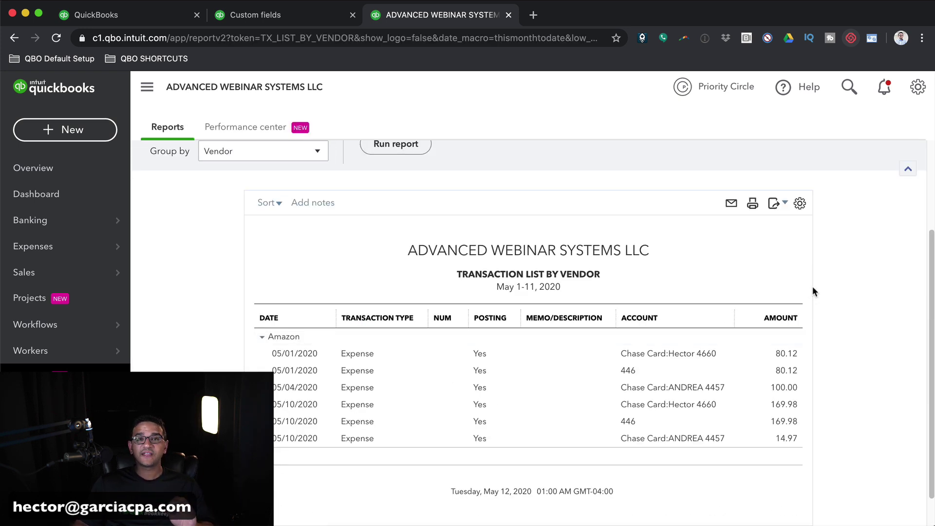
# - Add a Transaction Type filter of Bill to the vendor transaction list and rerun it
pyautogui.scroll(5, 812, 291)
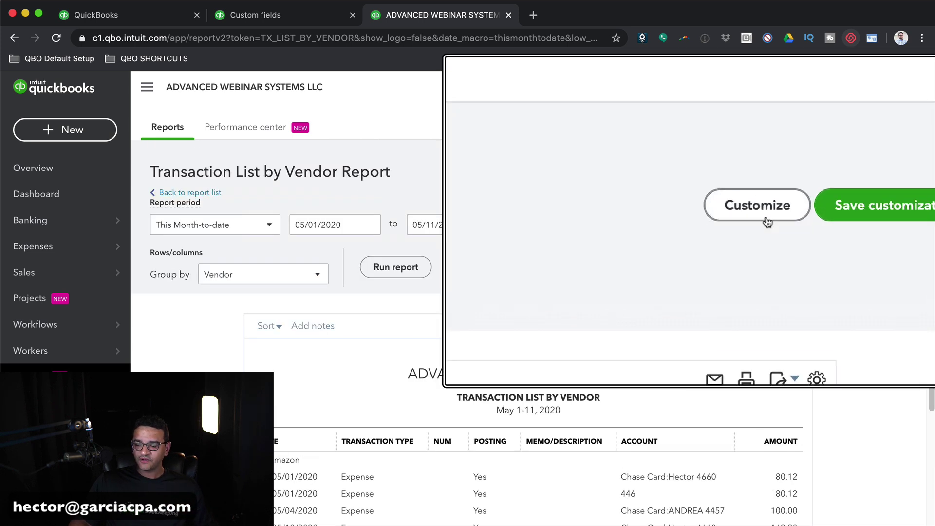
pyautogui.click(763, 215)
pyautogui.click(641, 235)
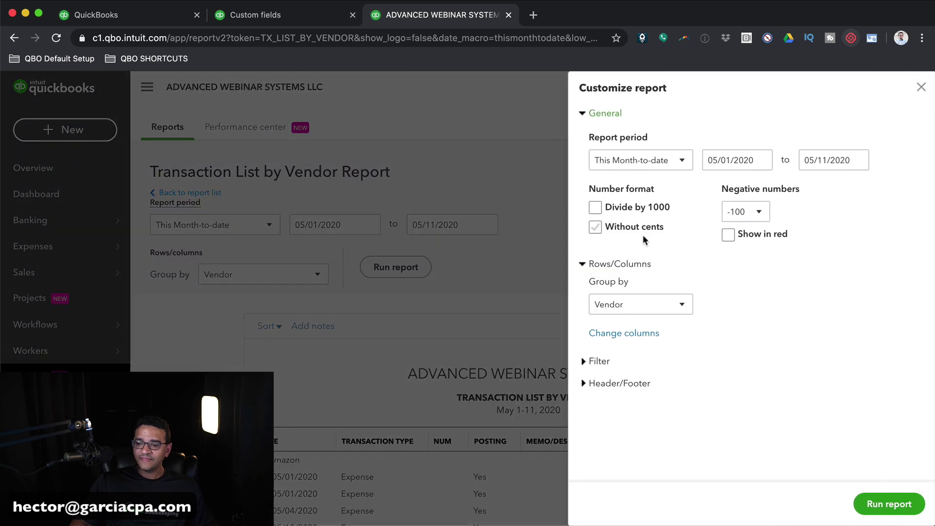
pyautogui.click(592, 362)
pyautogui.scroll(-5, 626, 366)
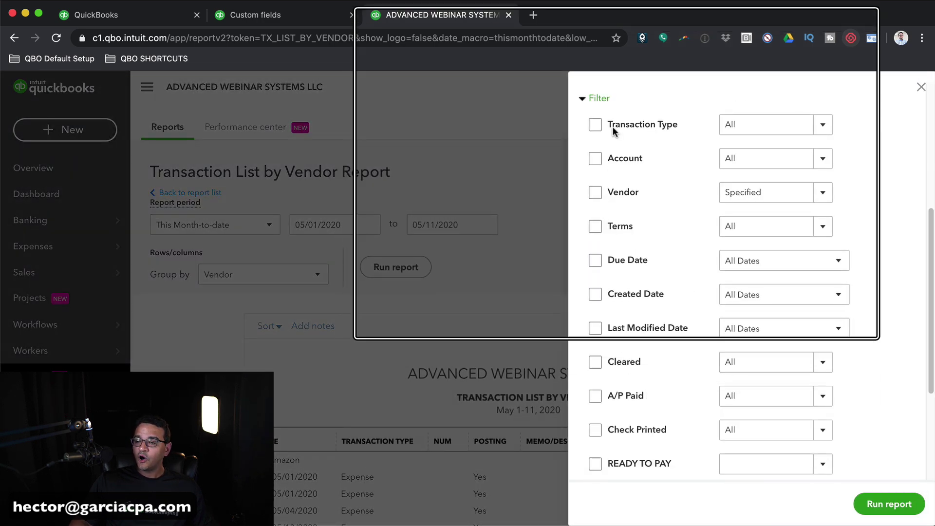
pyautogui.click(595, 125)
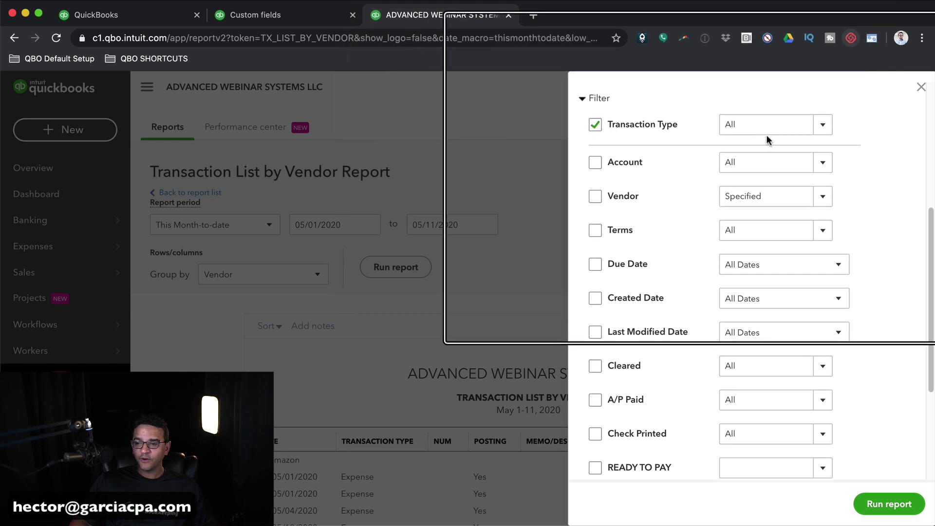
pyautogui.click(823, 126)
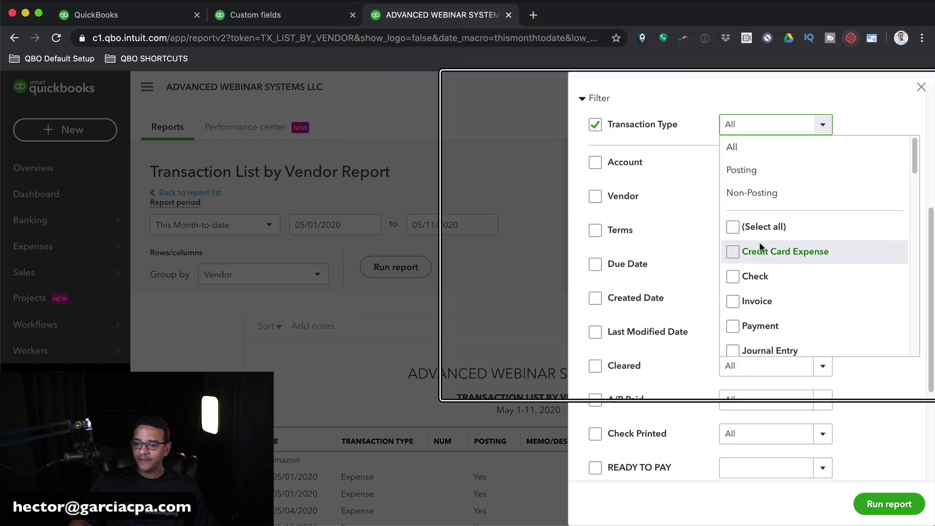
pyautogui.scroll(-1, 768, 292)
pyautogui.click(734, 317)
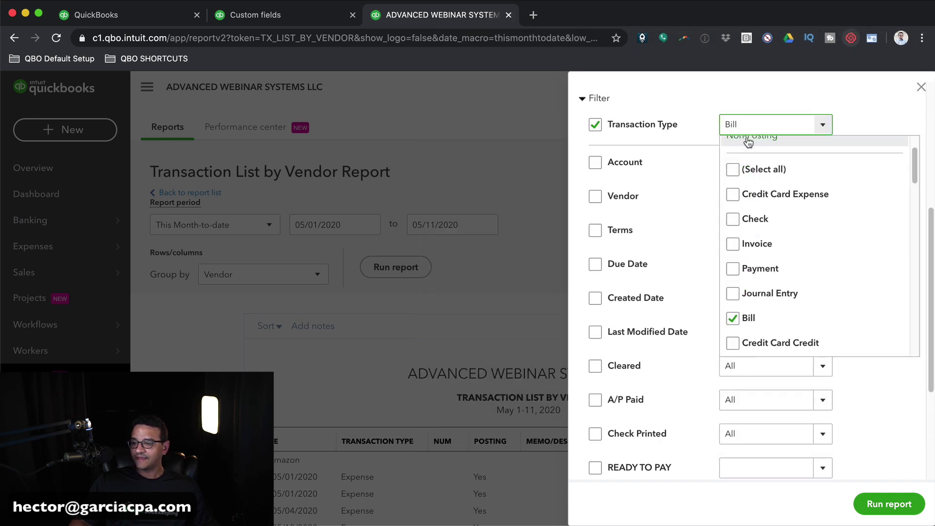
pyautogui.click(853, 127)
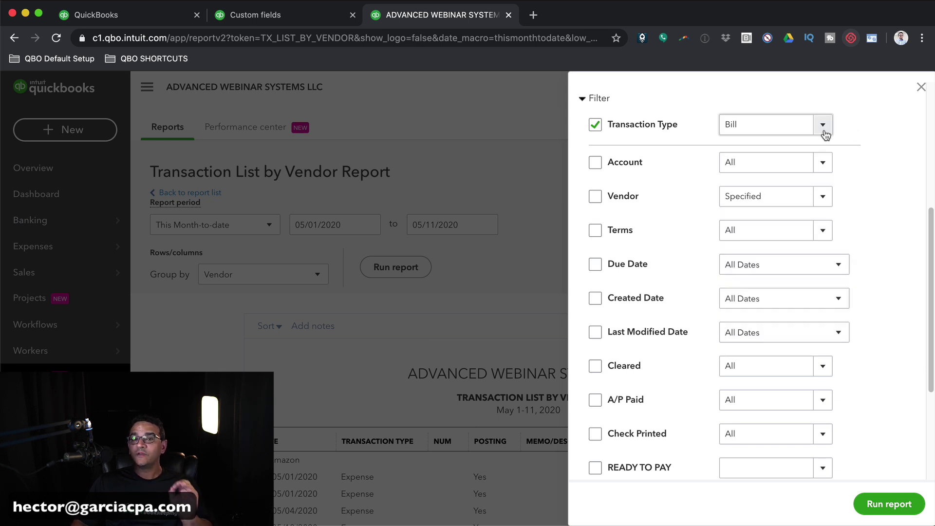
pyautogui.click(889, 505)
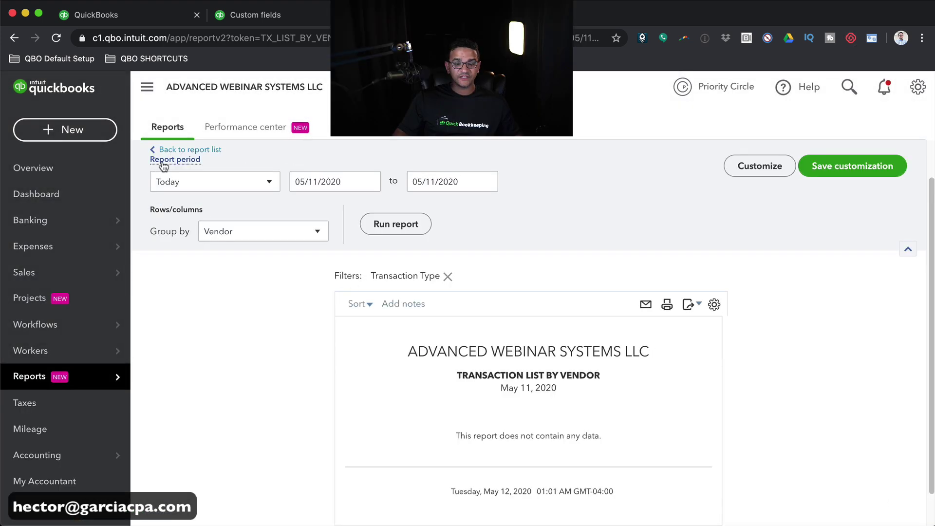
# - Rerun the Transaction List by Vendor report for All Dates
pyautogui.click(177, 183)
pyautogui.click(181, 207)
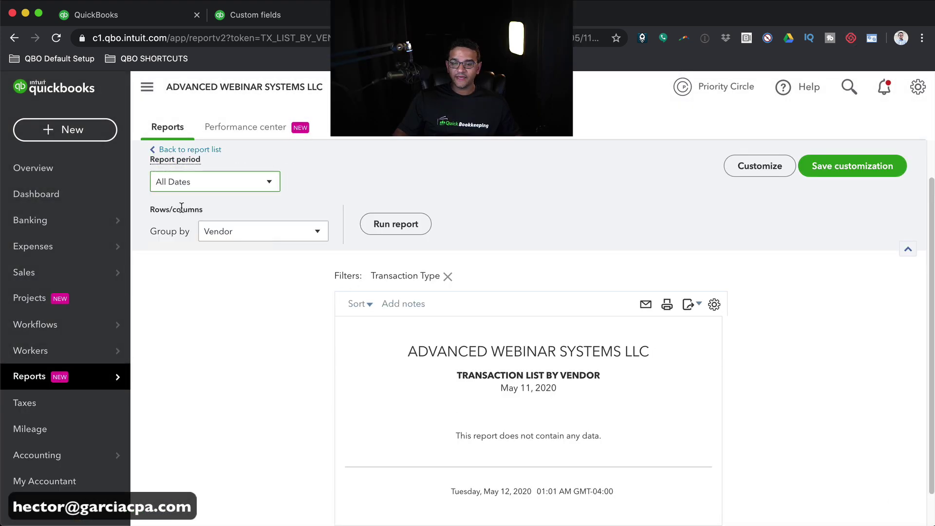
pyautogui.click(398, 225)
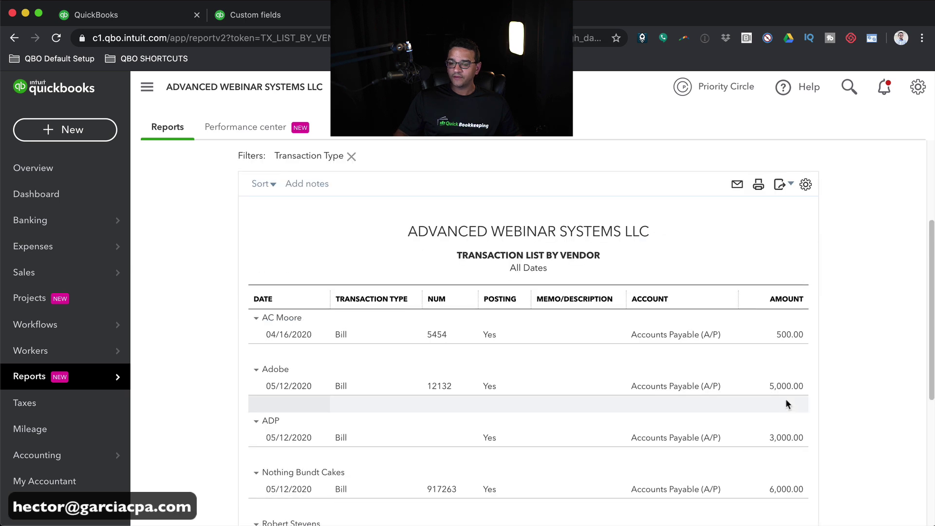
pyautogui.scroll(-5, 785, 399)
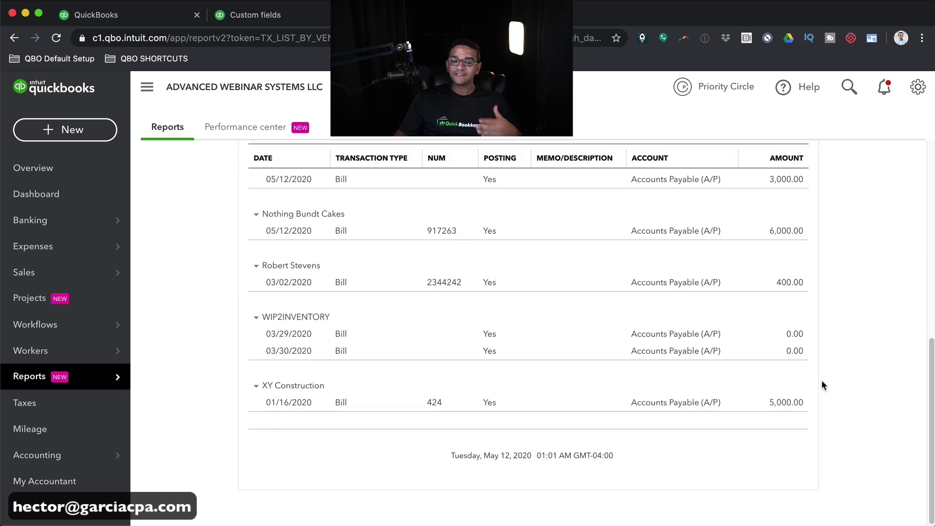
pyautogui.scroll(6, 822, 382)
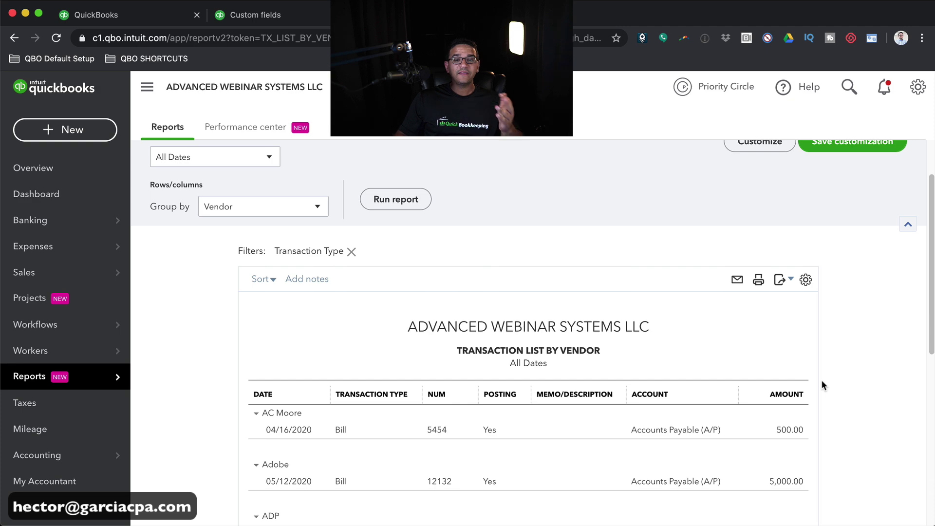
pyautogui.scroll(2, 821, 383)
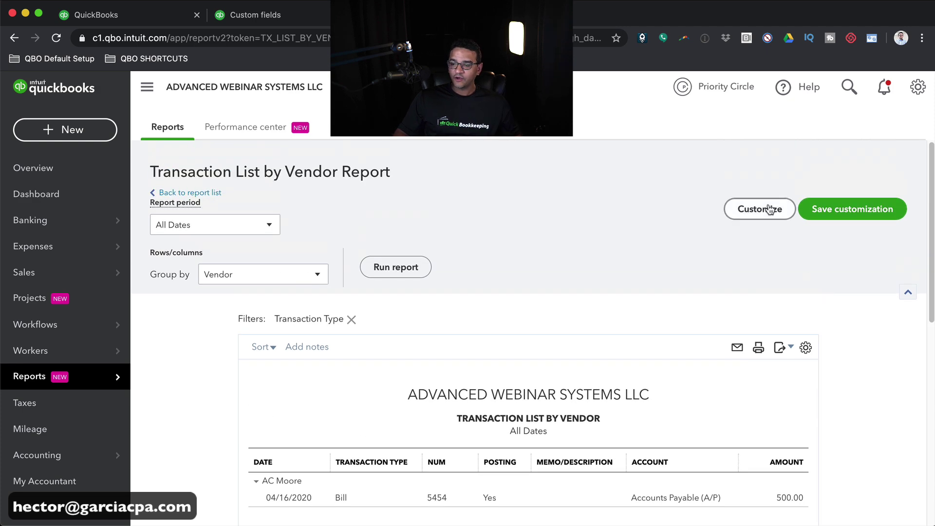
# - Filter the report by A/P Paid set to Unpaid and rerun it
pyautogui.click(767, 213)
pyautogui.scroll(-10, 679, 349)
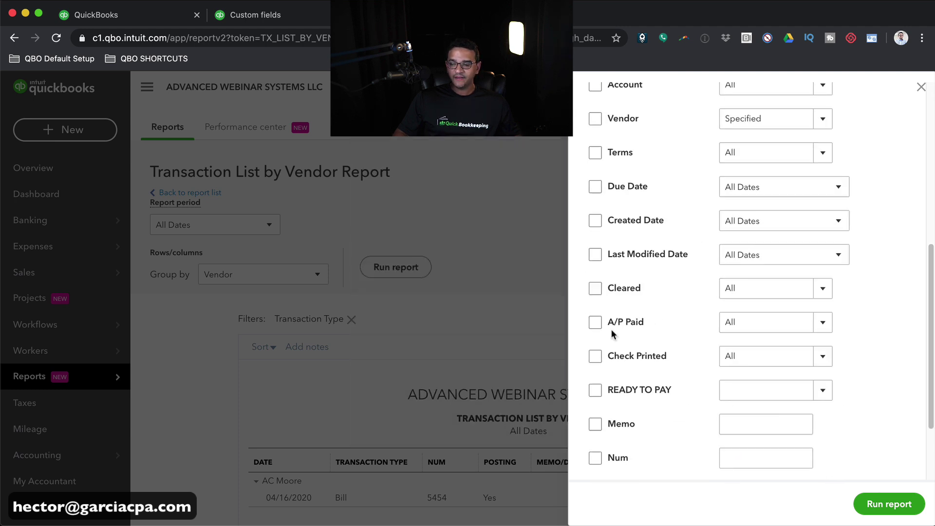
pyautogui.click(596, 322)
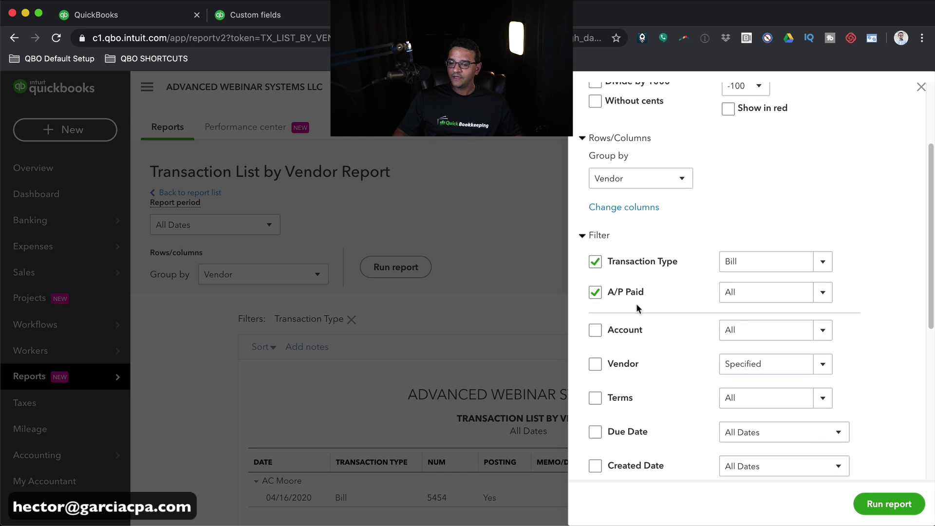
pyautogui.click(816, 297)
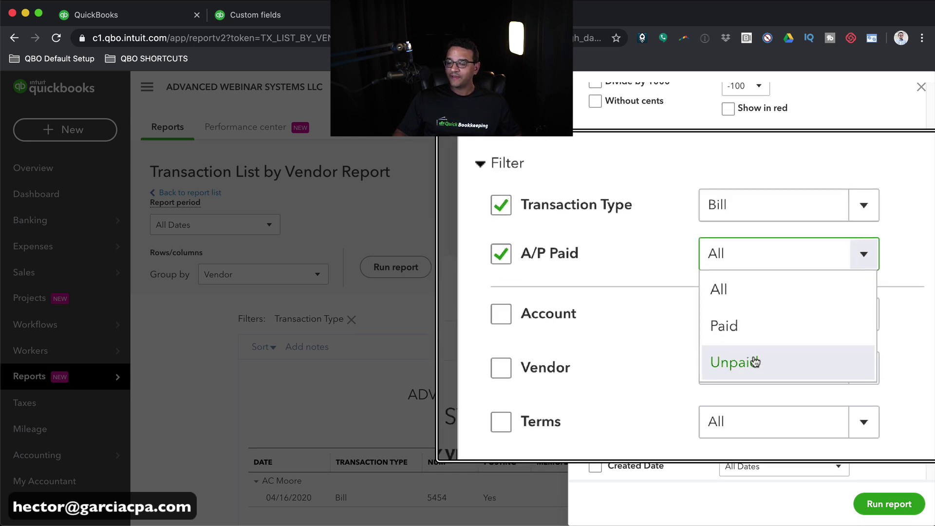
pyautogui.click(766, 366)
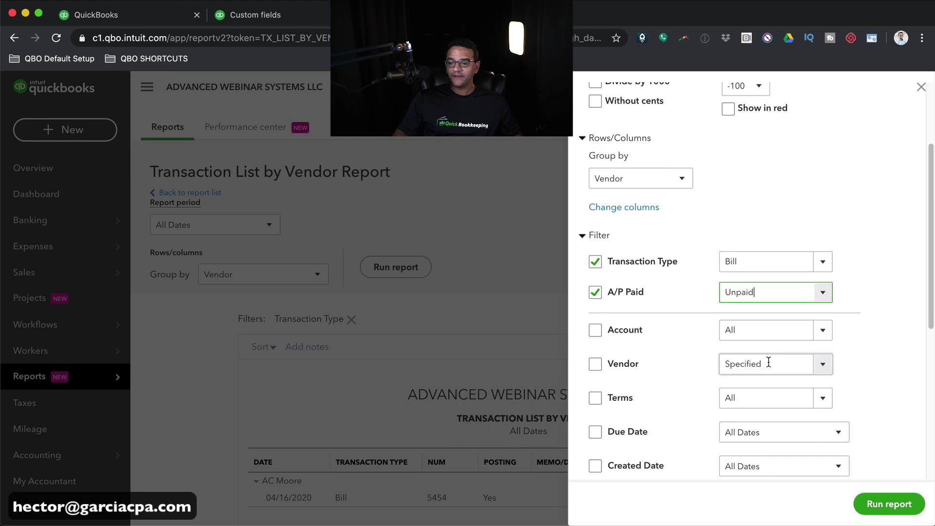
pyautogui.click(876, 503)
pyautogui.scroll(-7, 831, 418)
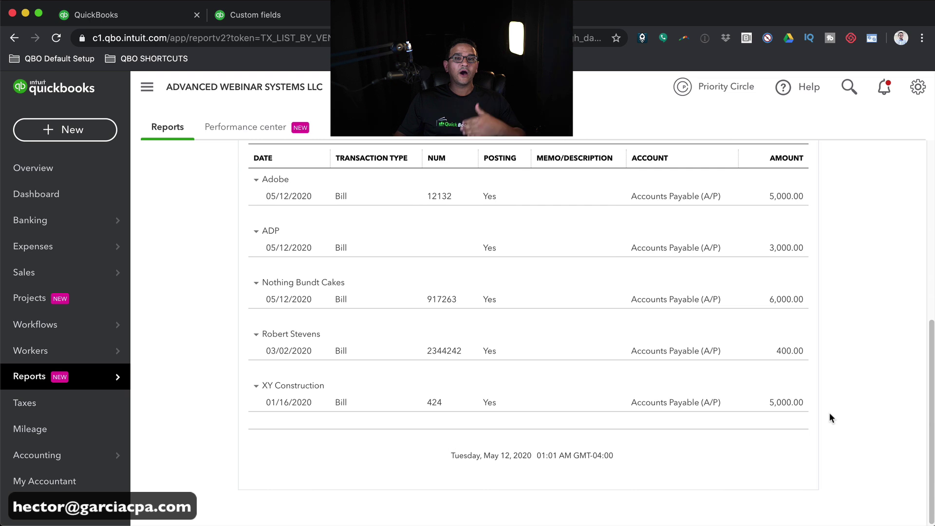
pyautogui.scroll(3, 829, 418)
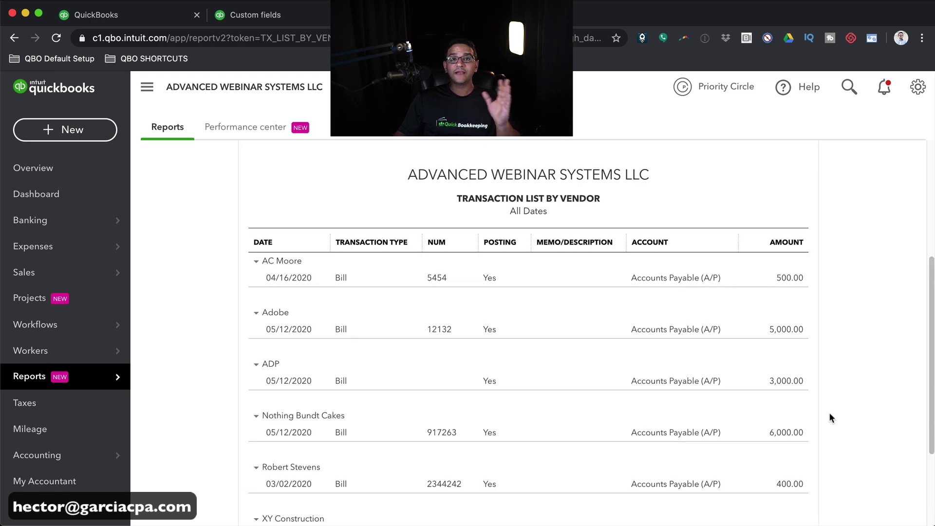
# - Set Group by to None and rerun the report so the six bills form one flat list
pyautogui.scroll(5, 823, 310)
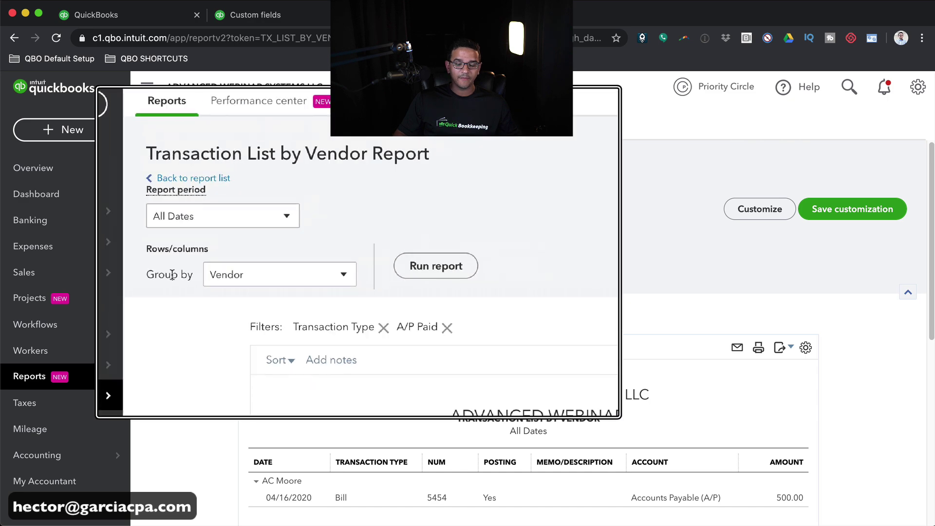
pyautogui.click(259, 276)
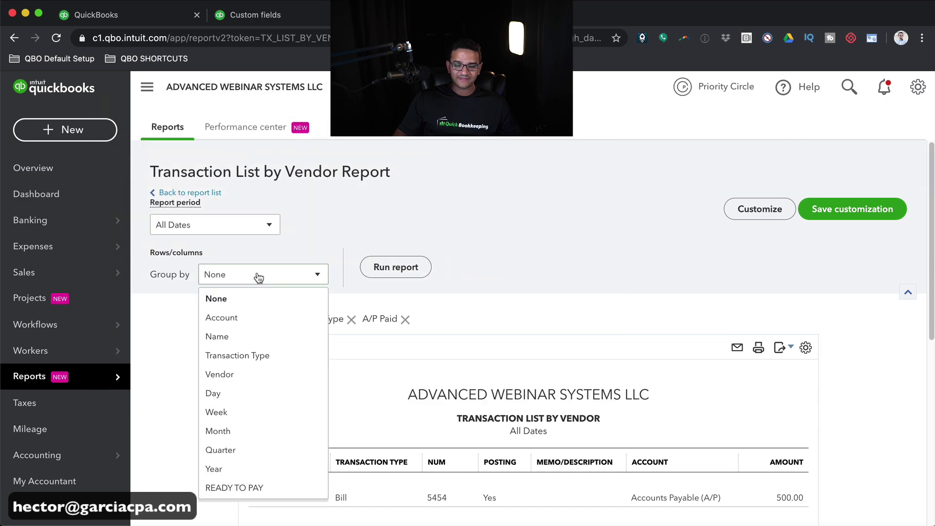
pyautogui.click(220, 298)
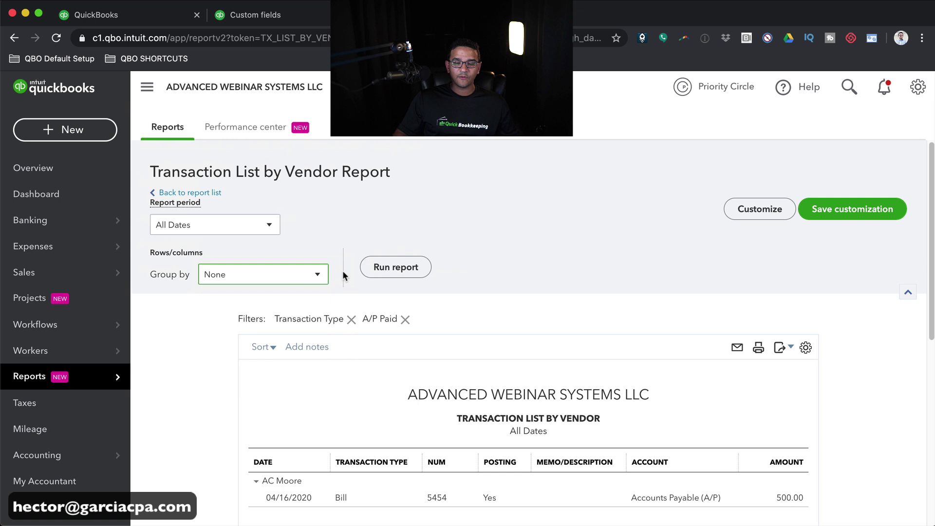
pyautogui.click(395, 269)
pyautogui.scroll(-2, 655, 298)
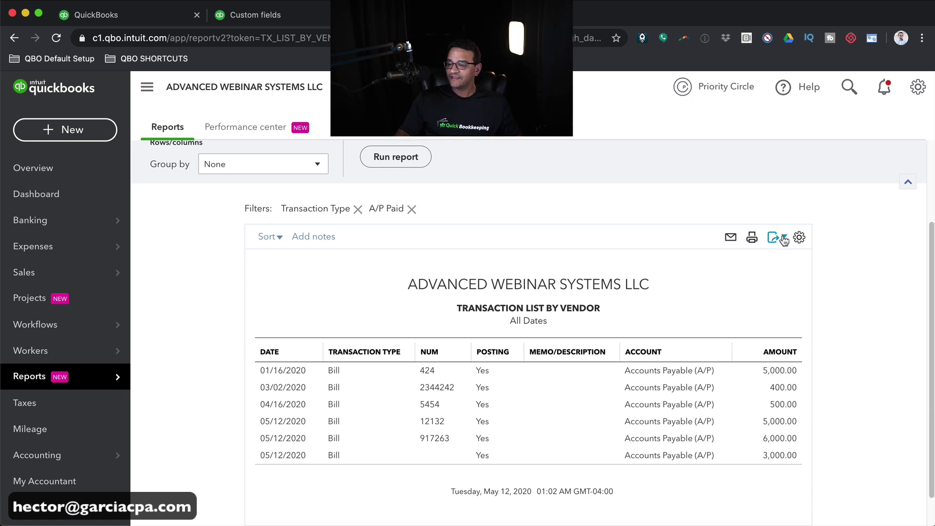
# - Add the Vendor and READY TO PAY columns and remove the Transaction Type and Posting columns
pyautogui.click(797, 240)
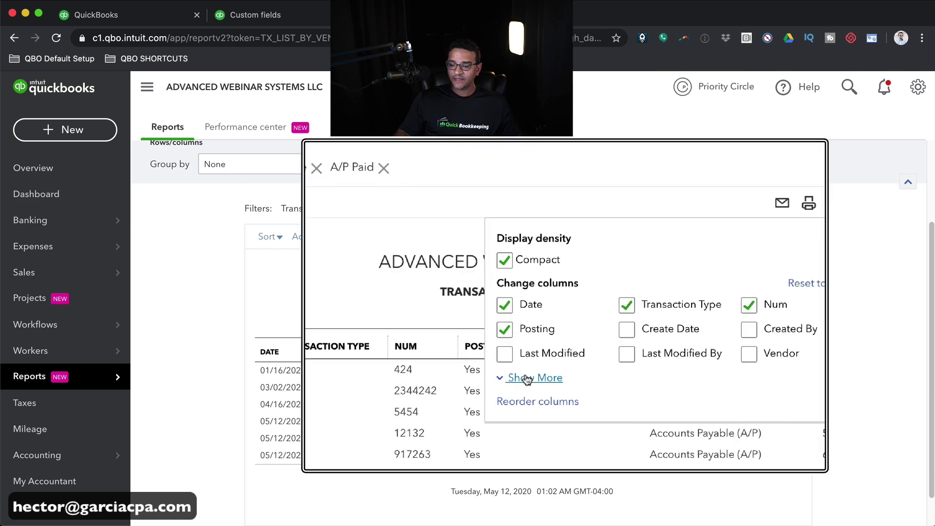
pyautogui.click(528, 377)
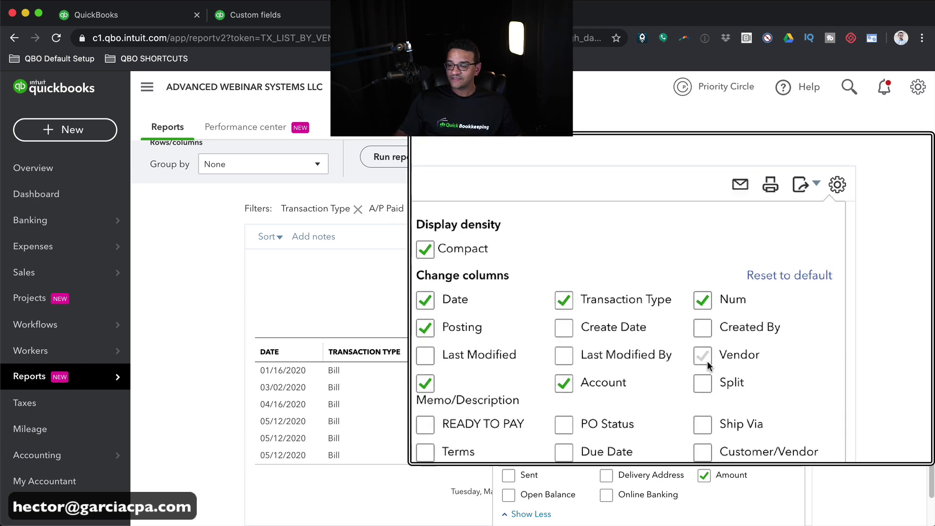
pyautogui.click(704, 359)
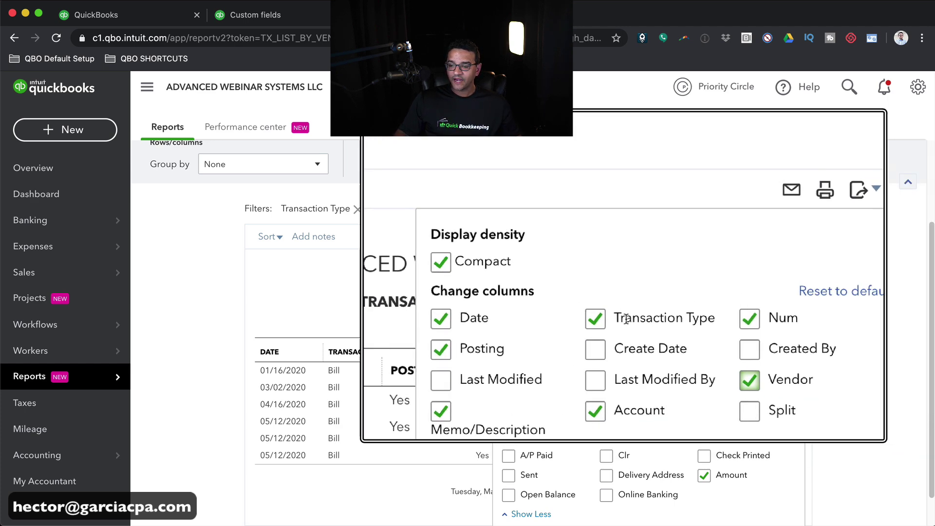
pyautogui.click(597, 321)
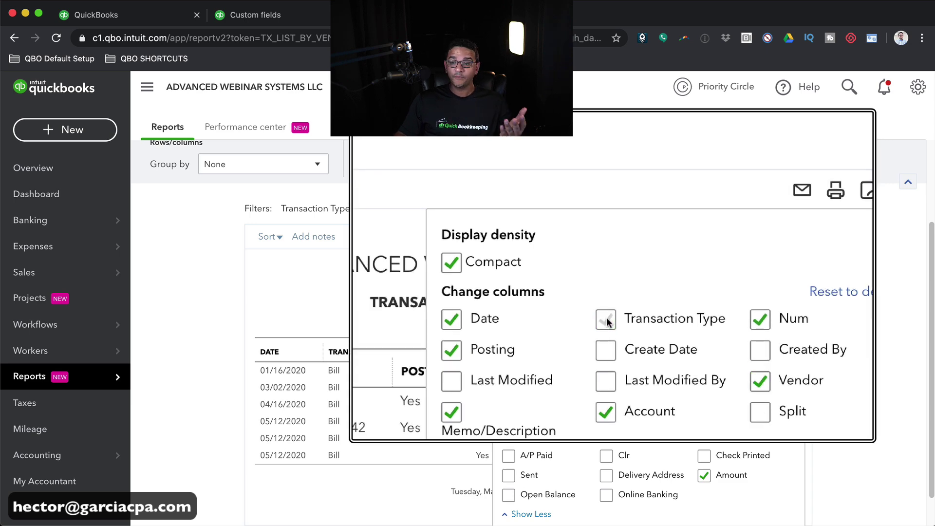
pyautogui.click(507, 337)
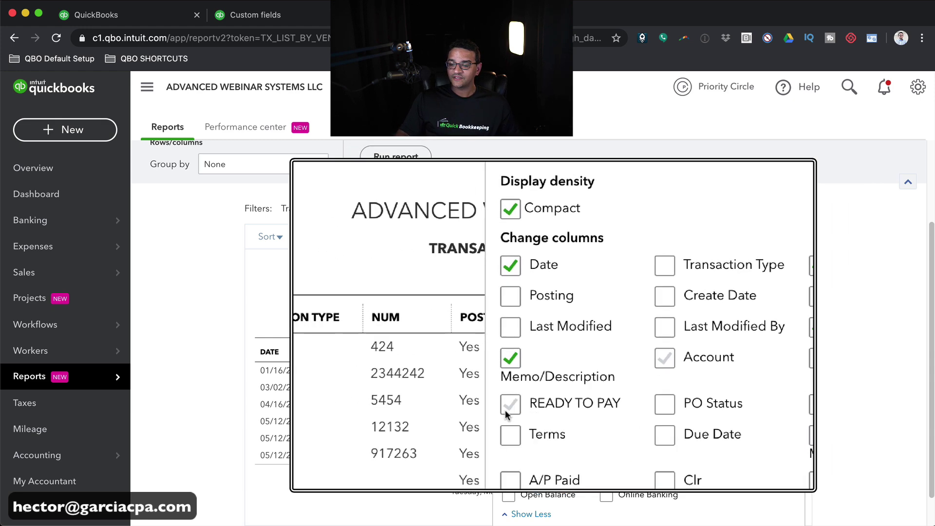
pyautogui.click(504, 410)
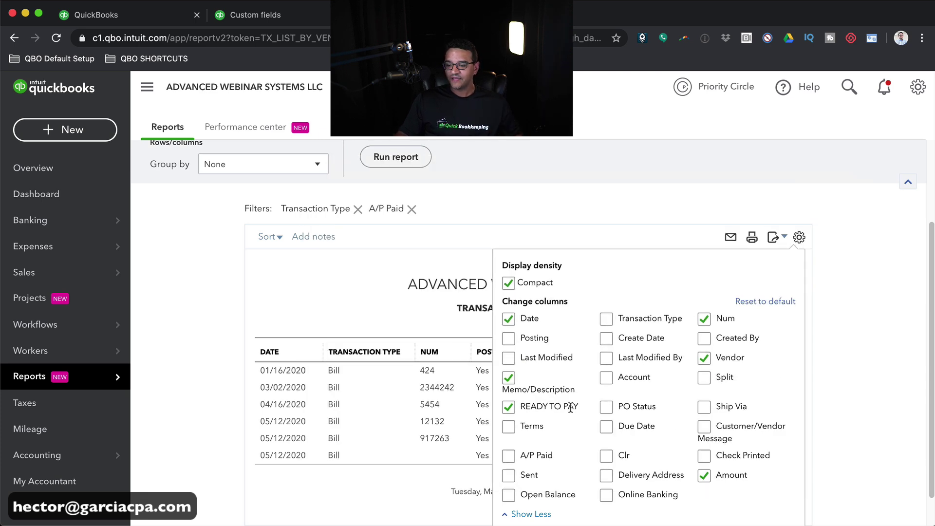
pyautogui.click(854, 274)
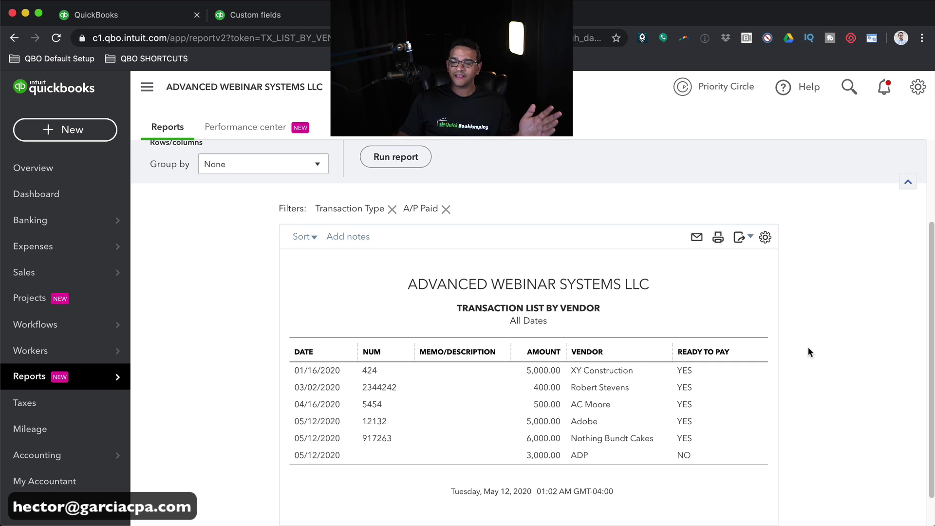
# - Reorder the columns with Vendor first, then add Due Date right after Vendor
pyautogui.click(766, 238)
pyautogui.scroll(-1, 637, 404)
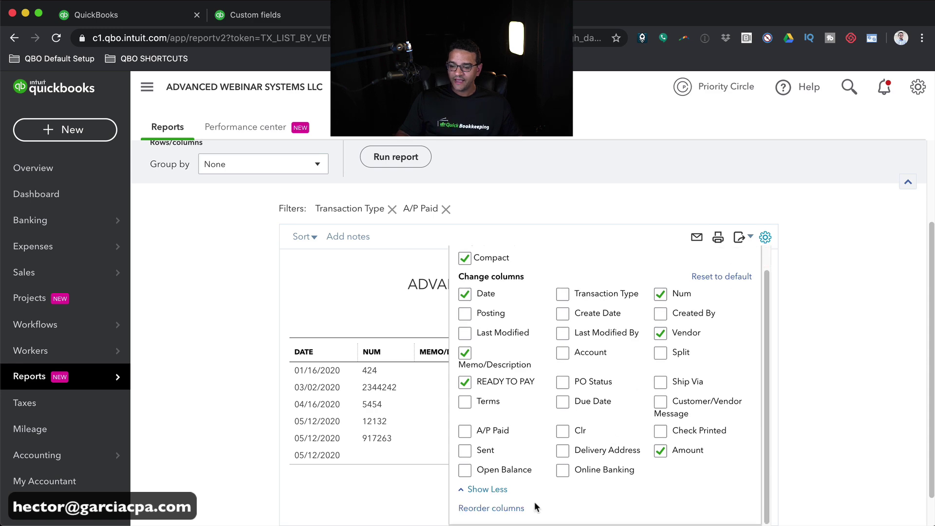
pyautogui.click(496, 507)
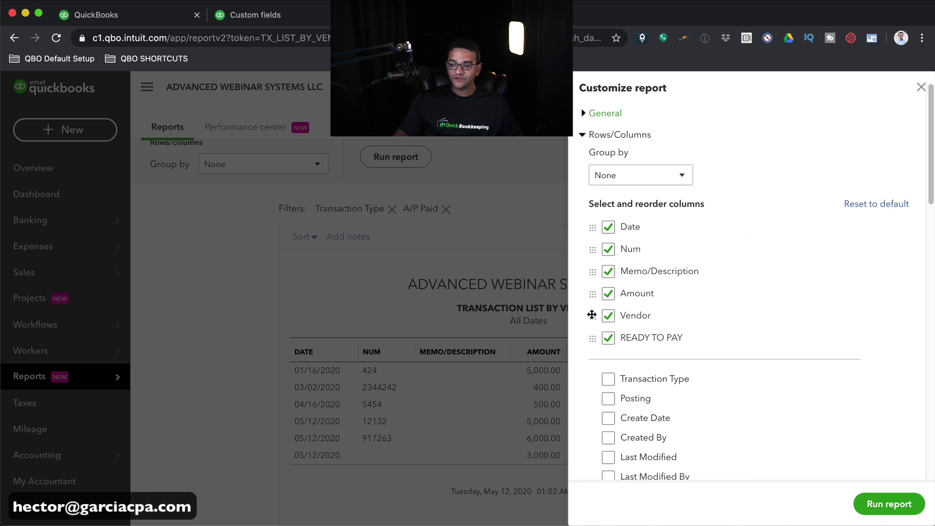
pyautogui.moveTo(592, 316); pyautogui.dragTo(594, 226)
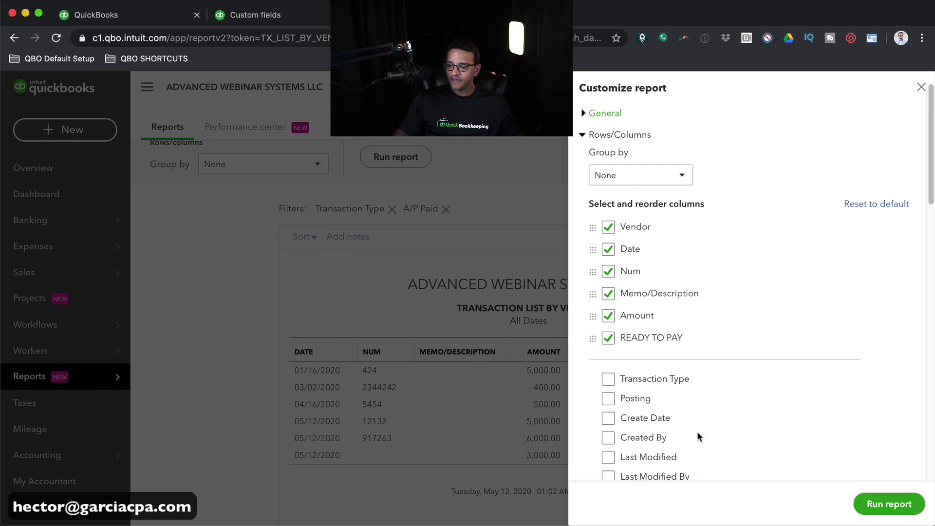
pyautogui.scroll(-3, 699, 435)
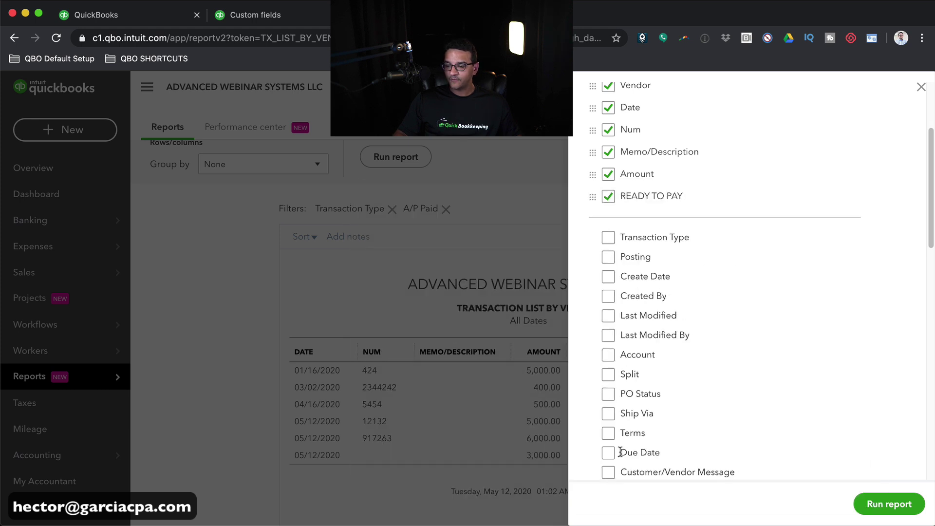
pyautogui.click(608, 452)
pyautogui.scroll(3, 662, 409)
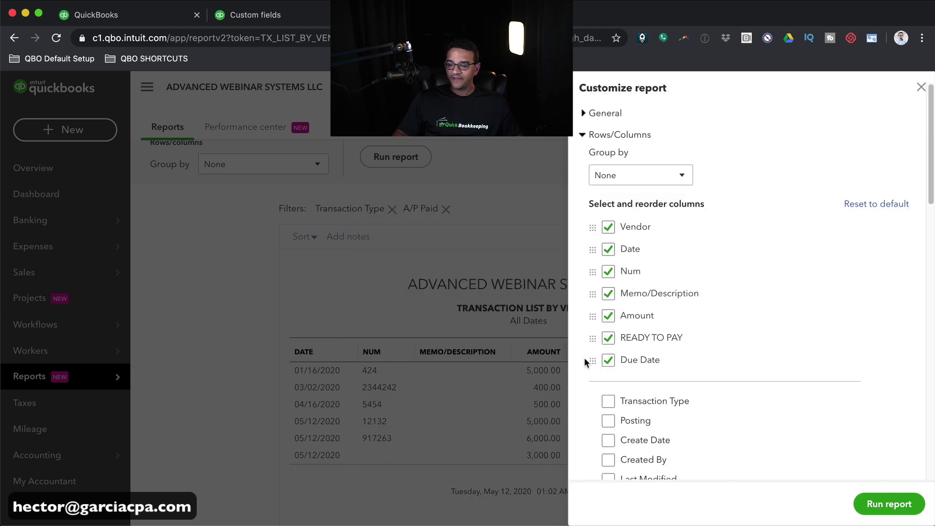
pyautogui.moveTo(593, 361); pyautogui.dragTo(594, 244)
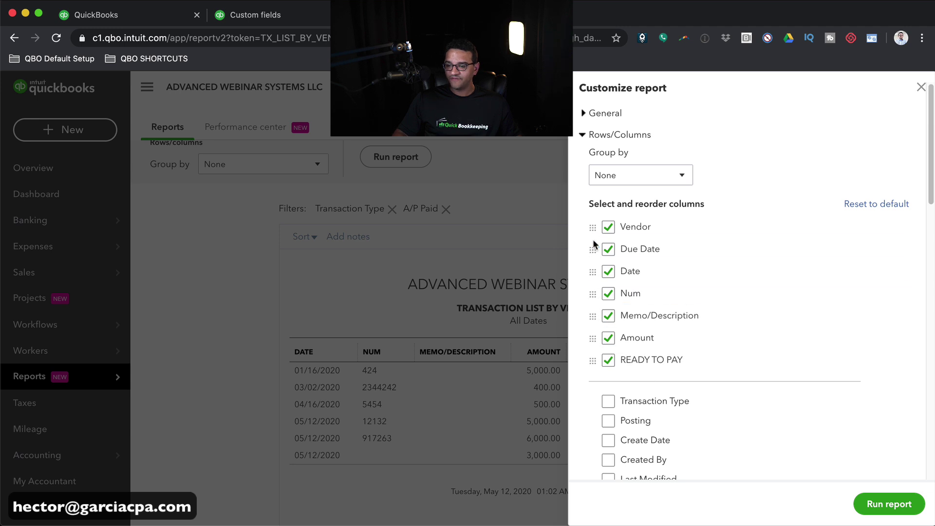
# - Drop the Date column and move READY TO PAY ahead of Amount
pyautogui.click(610, 273)
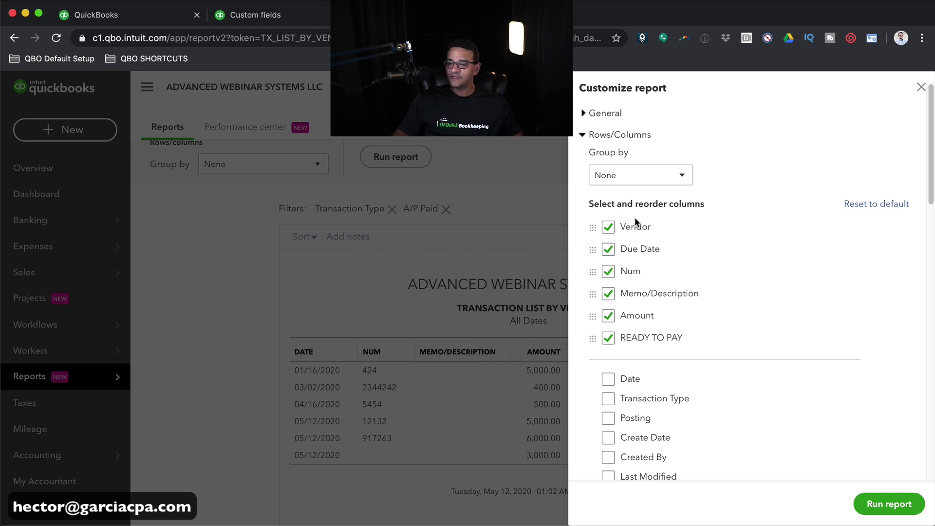
pyautogui.scroll(-10, 635, 222)
pyautogui.scroll(10, 640, 229)
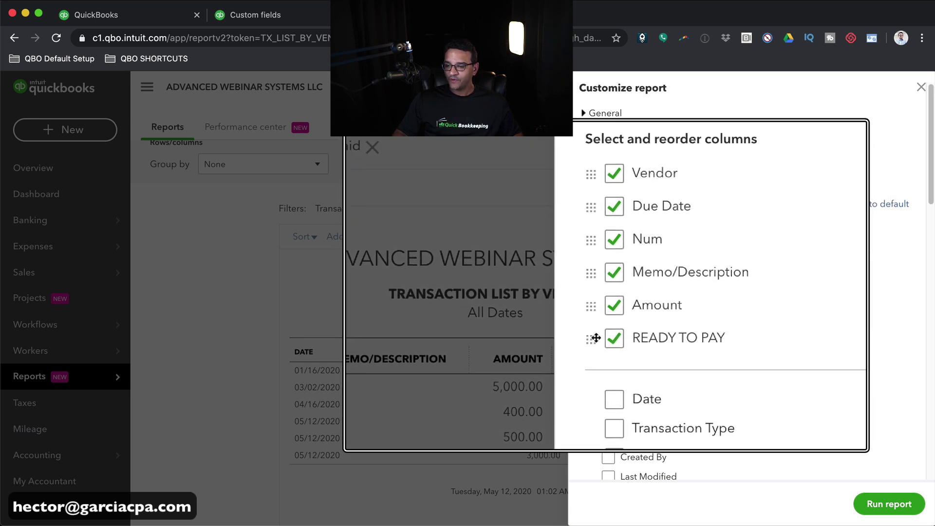
pyautogui.moveTo(596, 337); pyautogui.dragTo(598, 309)
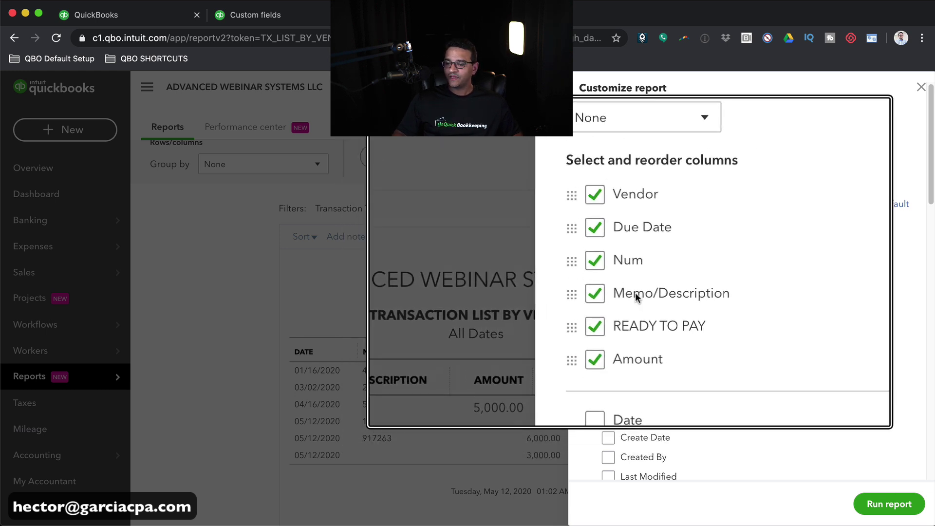
# - Rerun the report, then set AC Moore's bill 5454 READY TO PAY to NO and save it
pyautogui.click(871, 501)
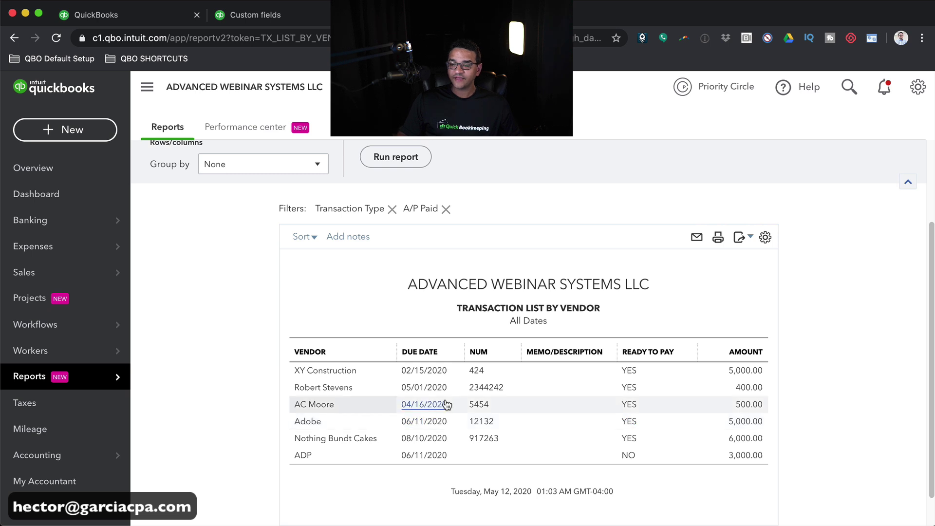
pyautogui.click(406, 407)
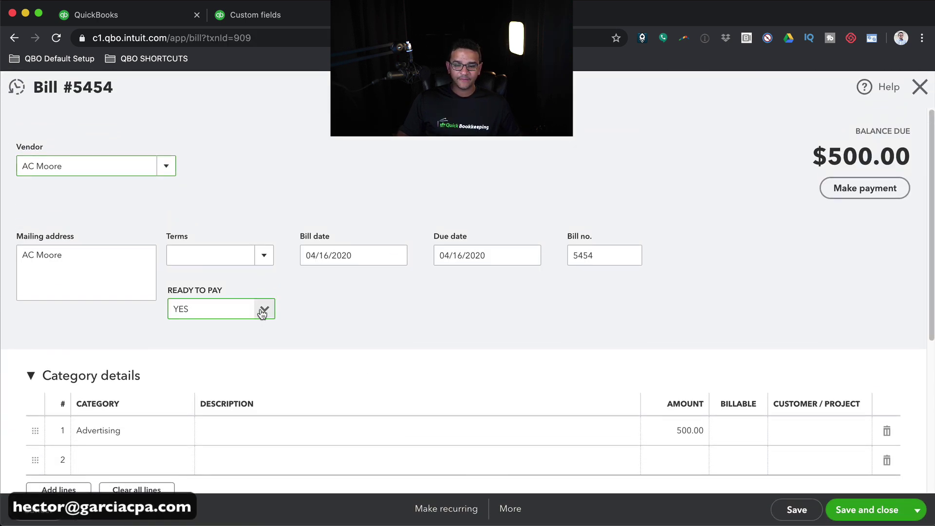
pyautogui.click(263, 309)
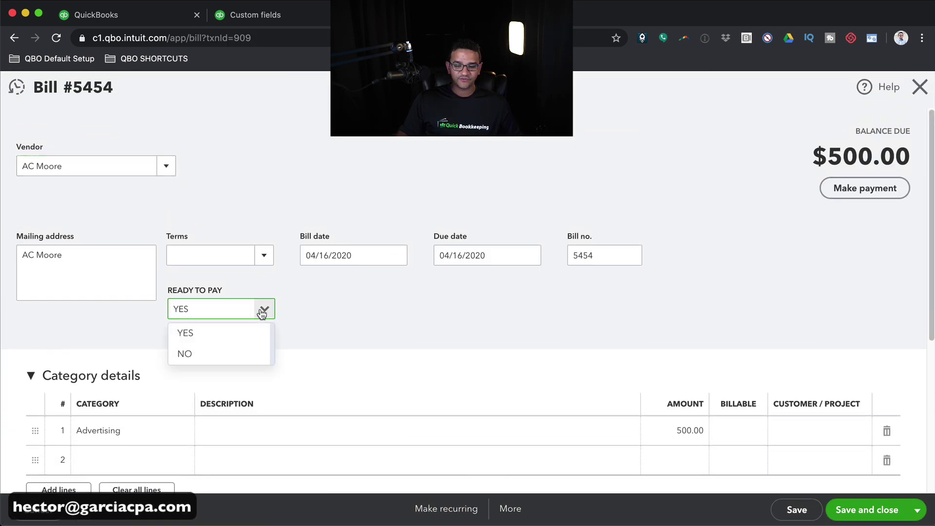
pyautogui.click(194, 357)
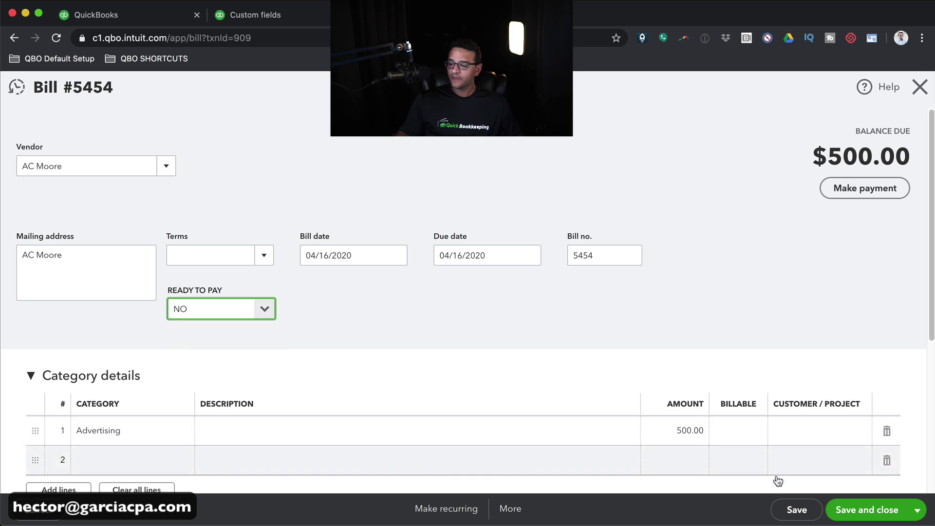
pyautogui.click(891, 509)
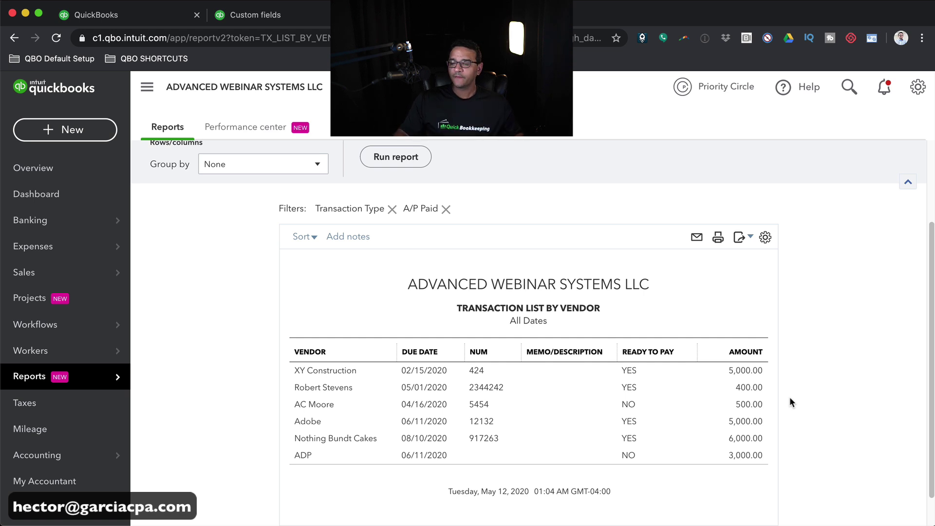
# - Add a READY TO PAY filter set to YES and rerun the report
pyautogui.scroll(3, 796, 294)
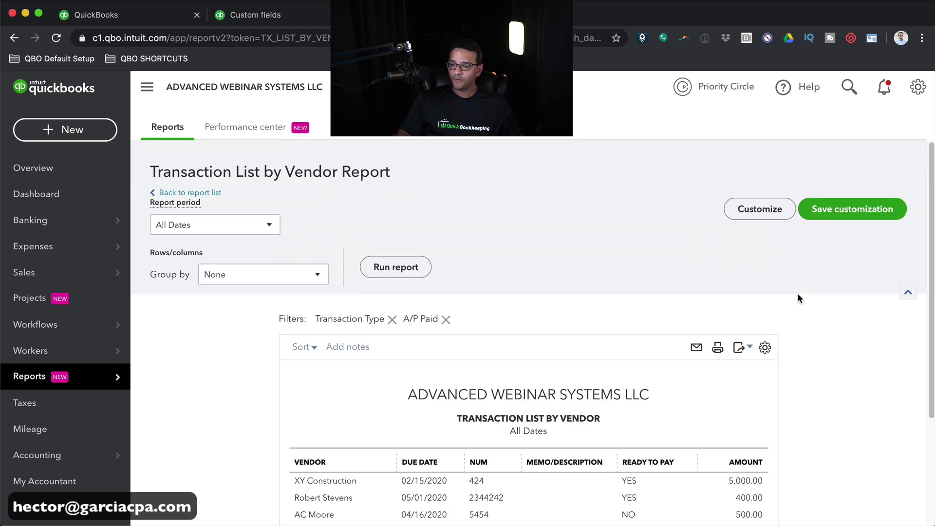
pyautogui.click(768, 207)
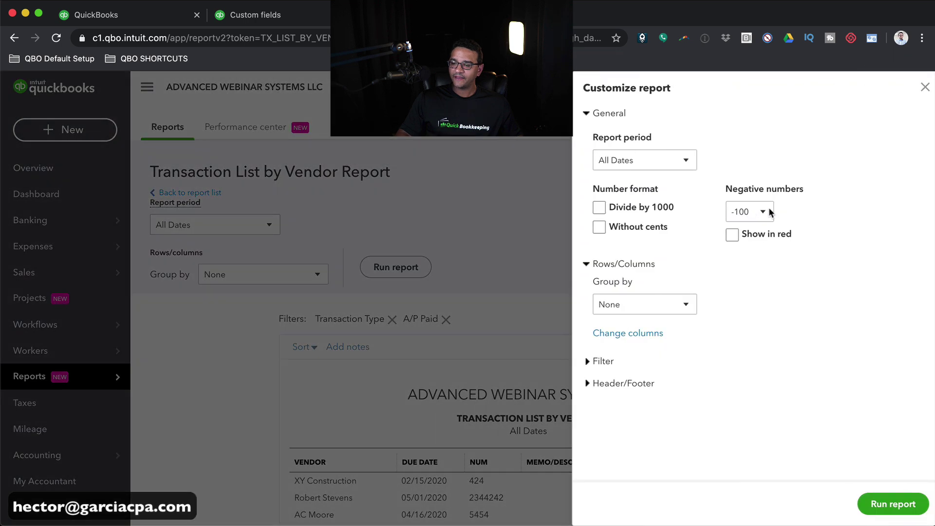
pyautogui.click(597, 365)
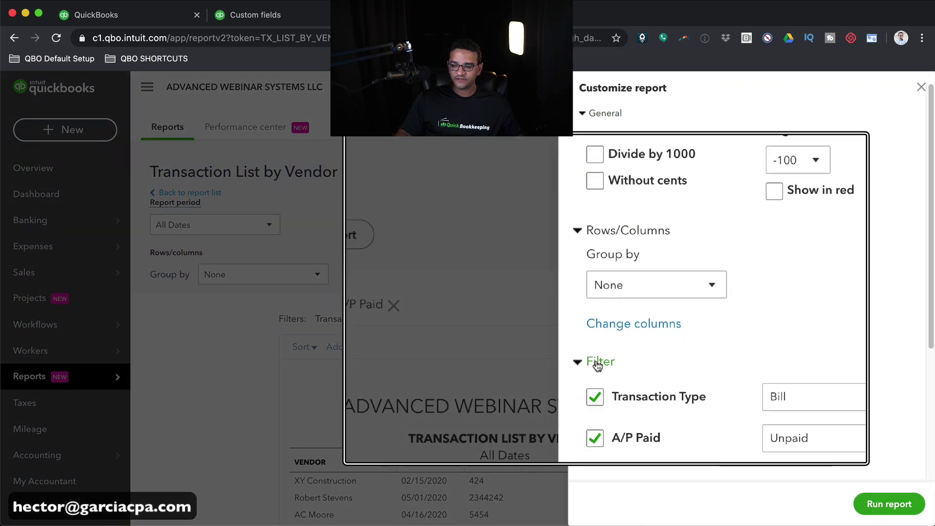
pyautogui.scroll(-10, 602, 381)
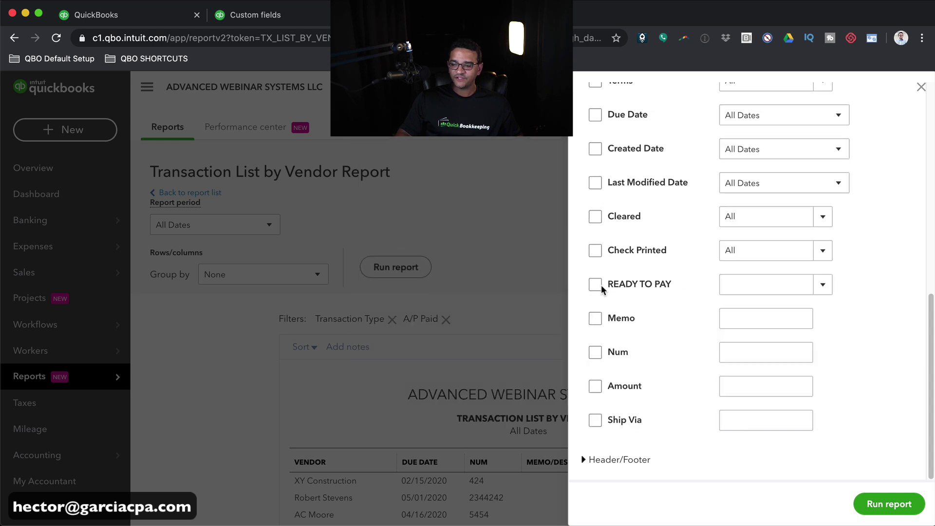
pyautogui.click(595, 285)
pyautogui.scroll(5, 683, 286)
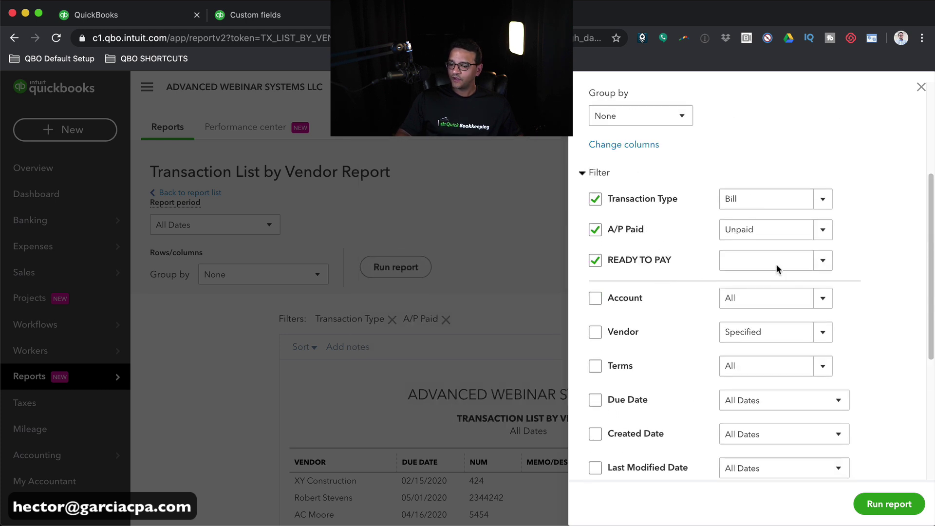
pyautogui.click(822, 260)
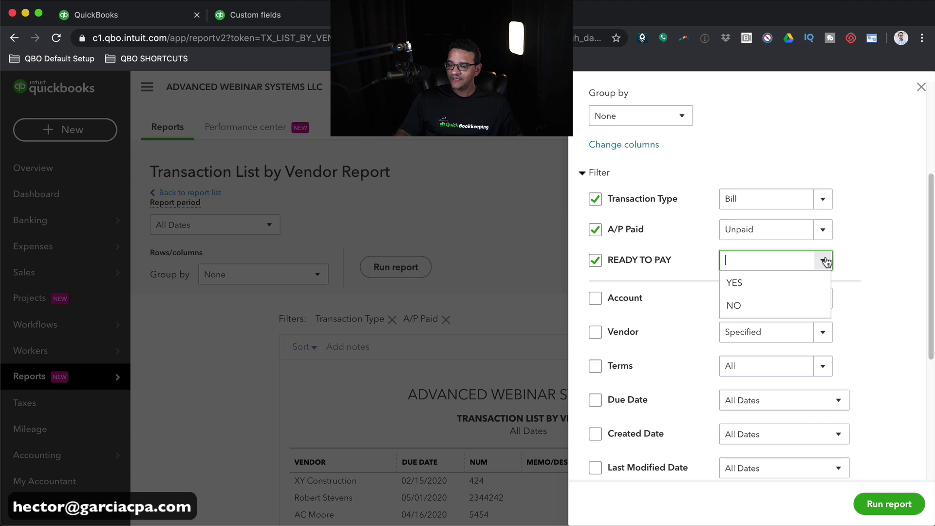
pyautogui.click(738, 285)
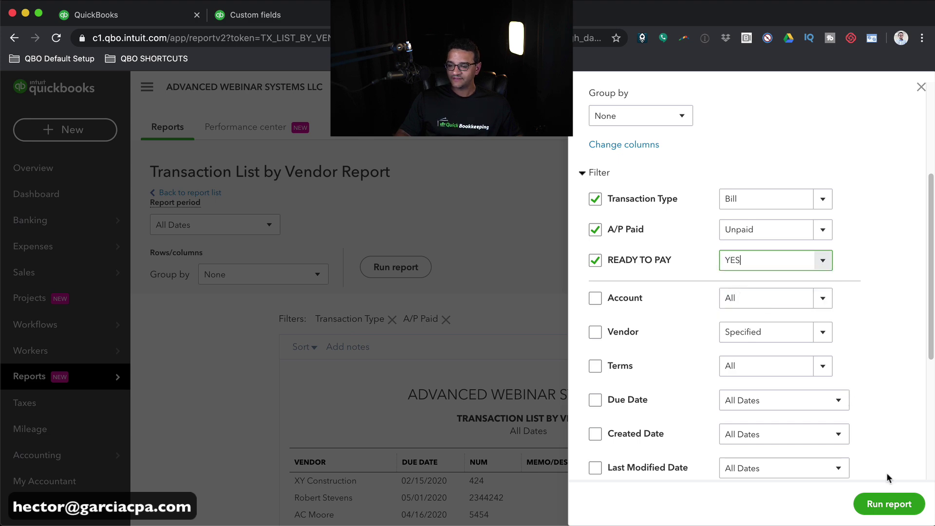
pyautogui.click(882, 501)
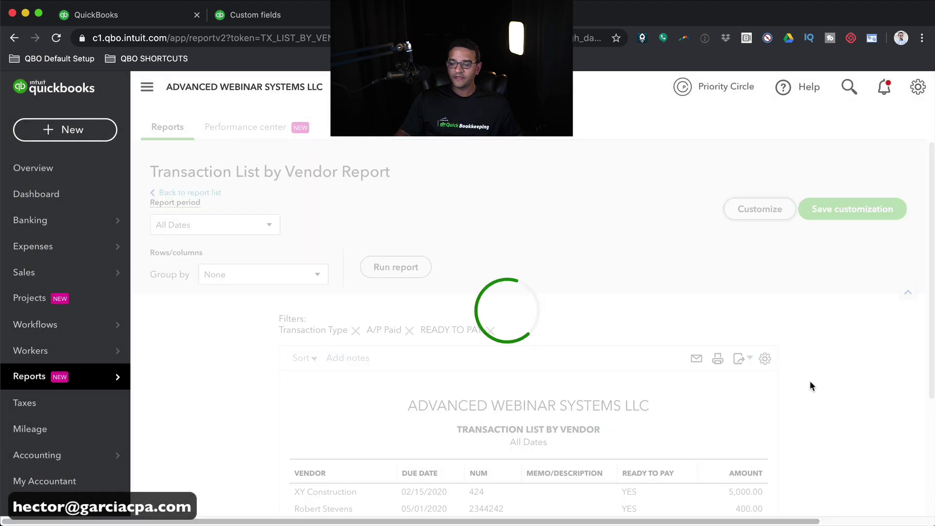
# - Sort the four ready-to-pay bills by Due Date, ascending
pyautogui.scroll(-2, 818, 389)
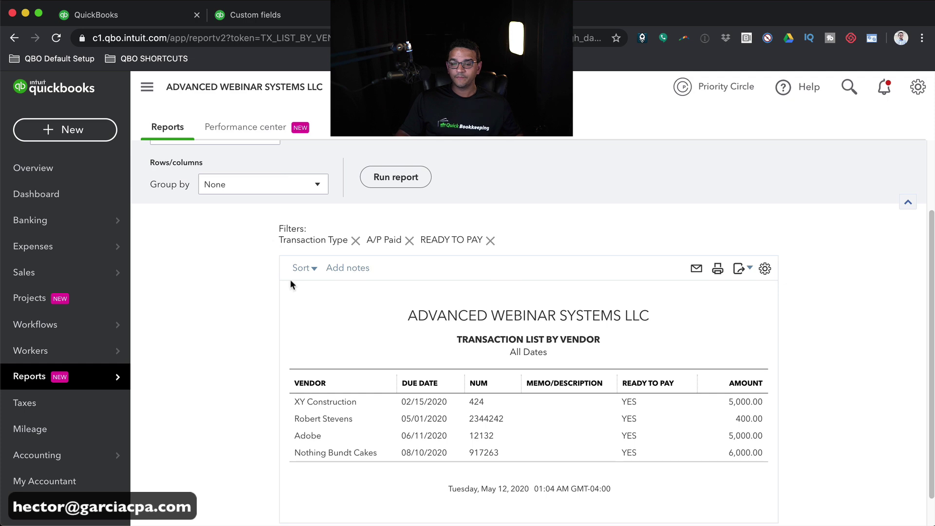
pyautogui.click(314, 270)
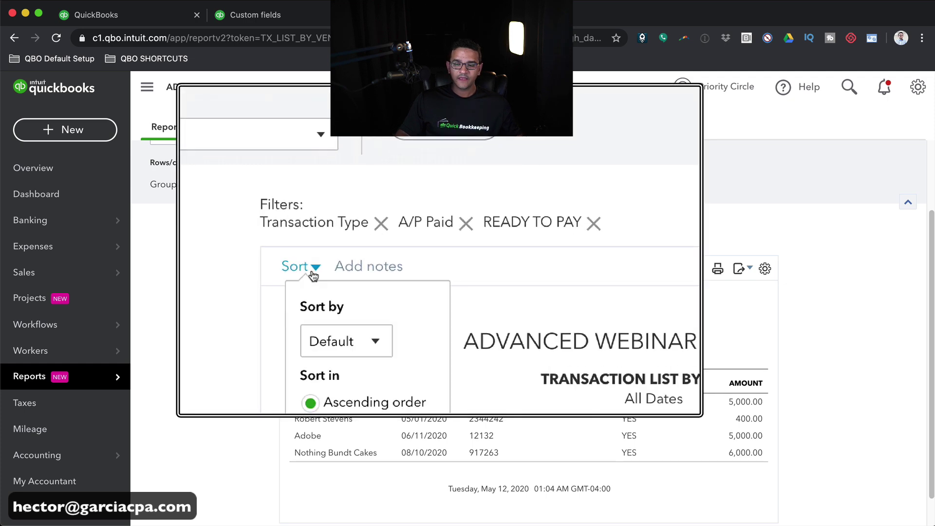
pyautogui.click(336, 331)
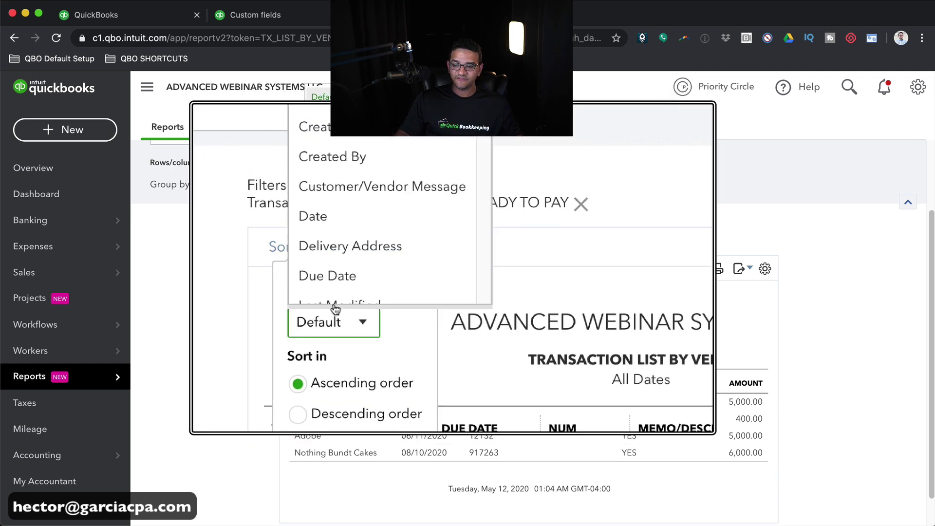
pyautogui.click(334, 291)
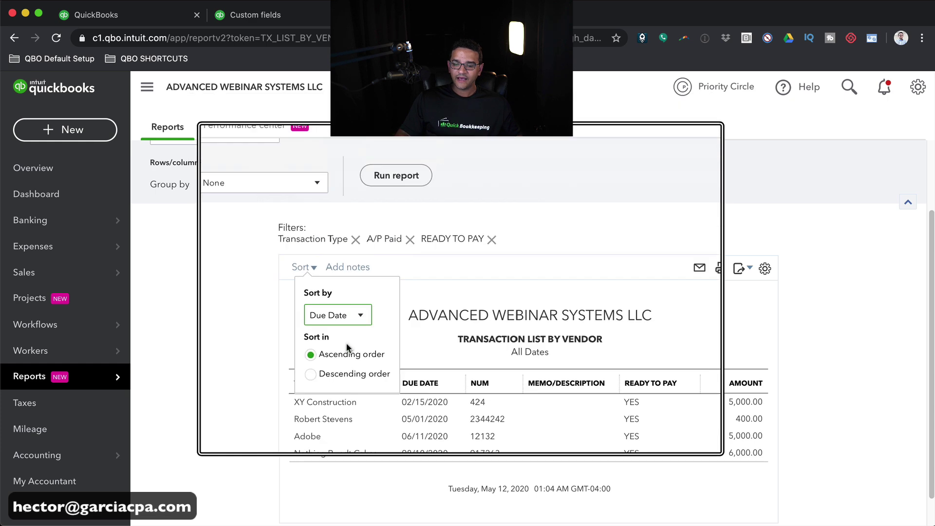
pyautogui.click(457, 271)
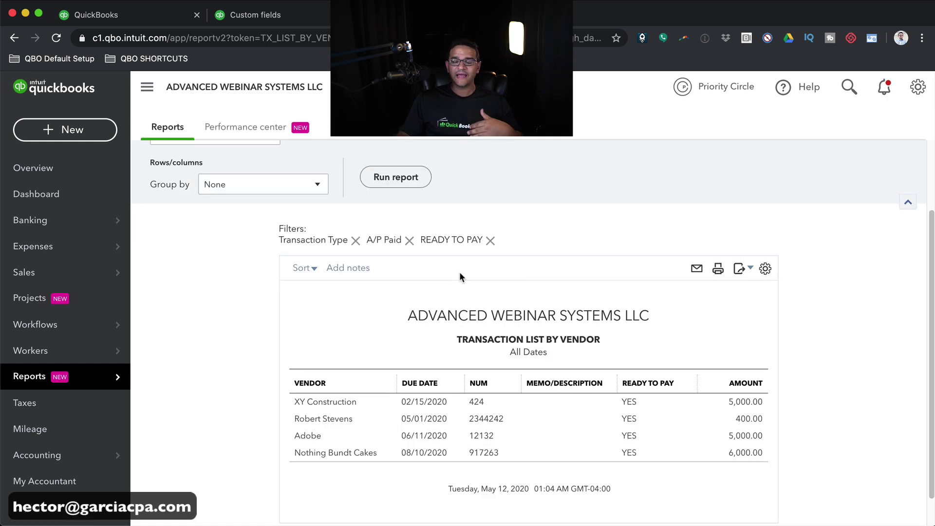
# - Replace the 'Transaction List by Vendor' title with 'Open Bills - Ready to be paid'
pyautogui.click(540, 345)
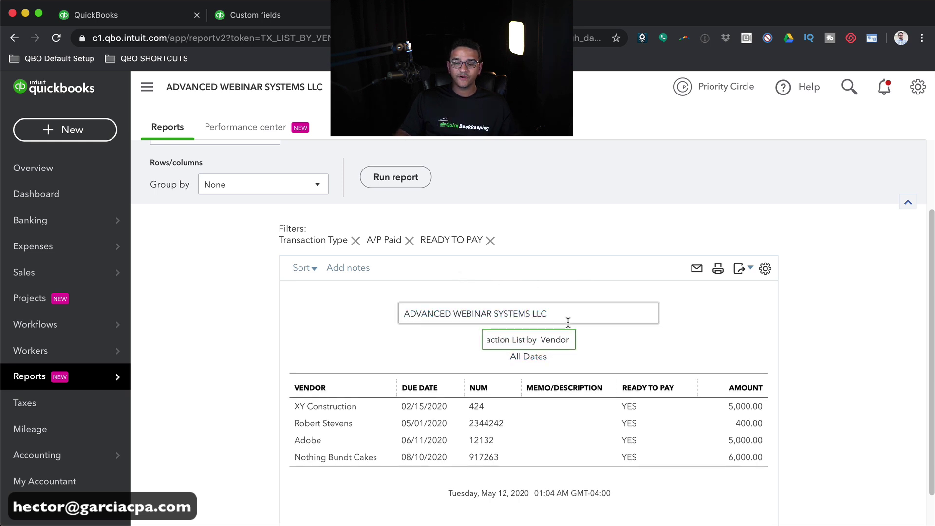
pyautogui.tripleClick(532, 346)
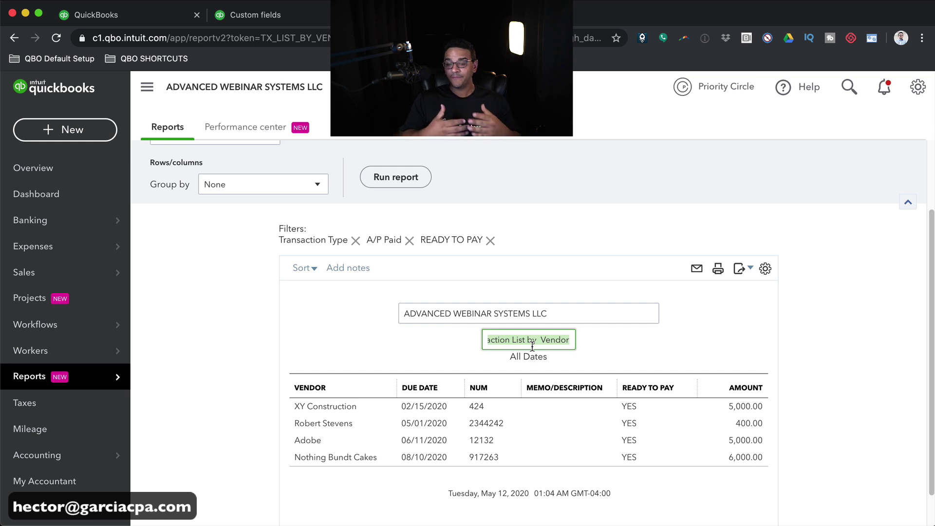
pyautogui.write('Open Bills - Rea')
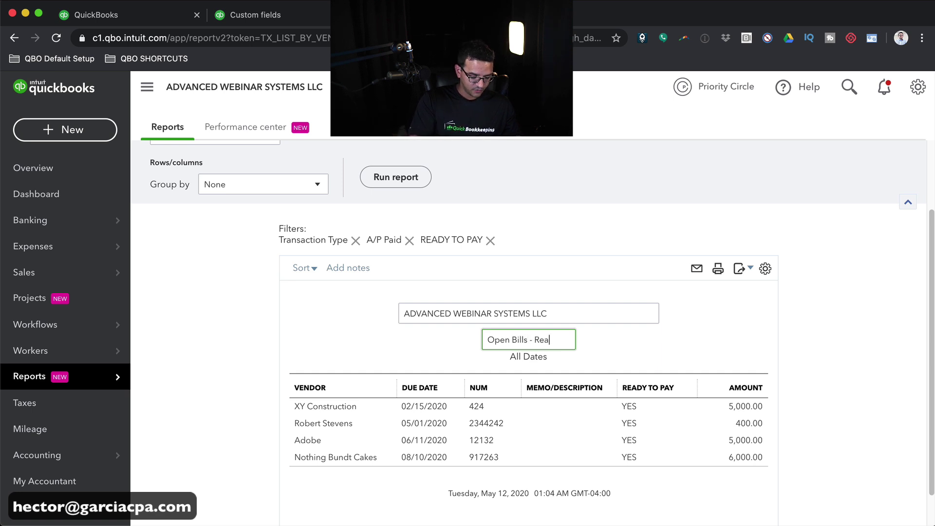
pyautogui.write('dy to pay')
pyautogui.click(729, 360)
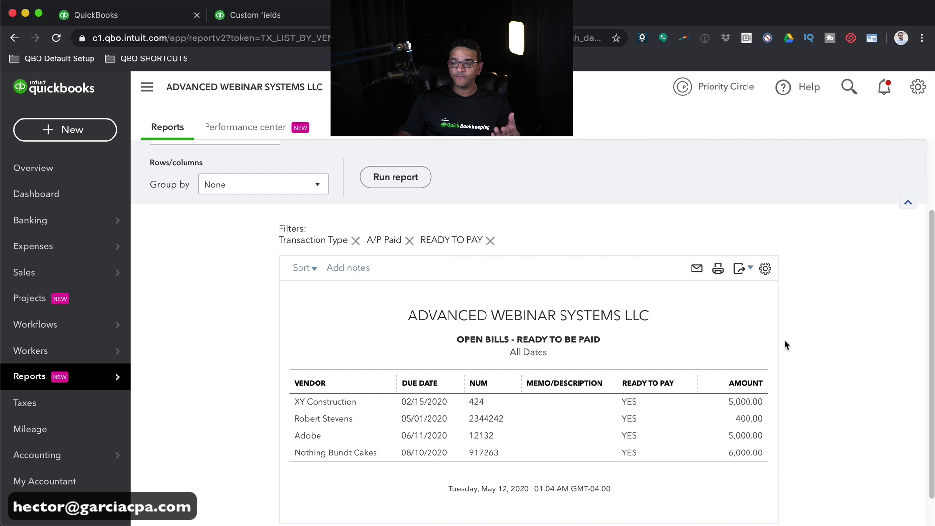
# - Save the customization as 'Open Bills - Ready to be paid', shared with All users
pyautogui.scroll(2, 784, 340)
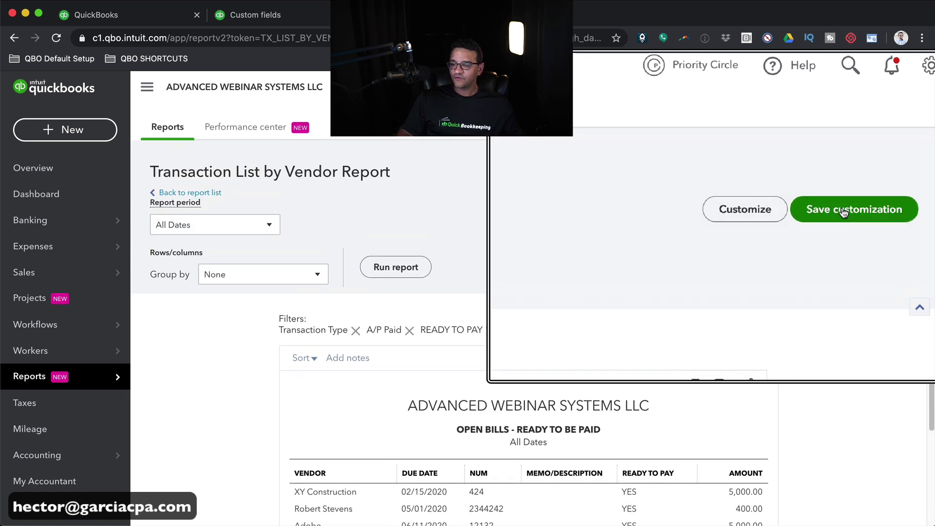
pyautogui.click(841, 210)
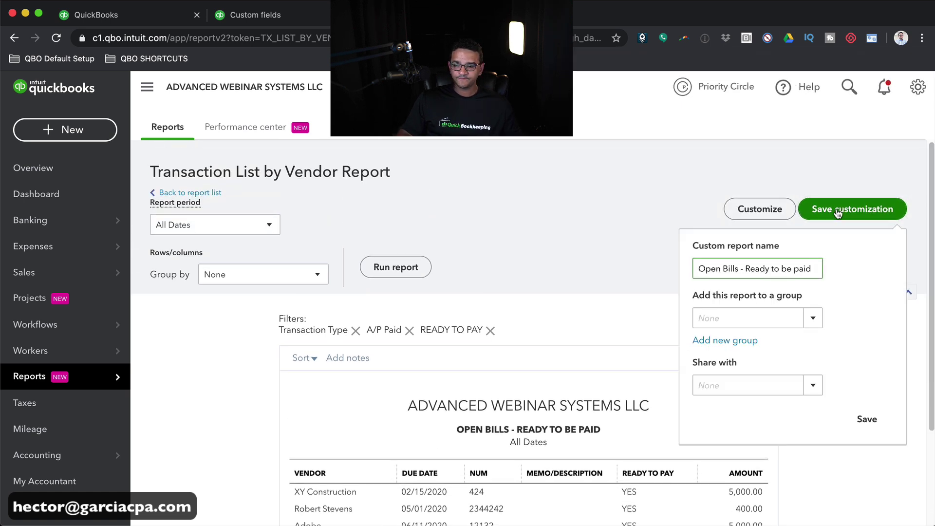
pyautogui.click(705, 269)
pyautogui.moveTo(705, 269); pyautogui.dragTo(821, 272)
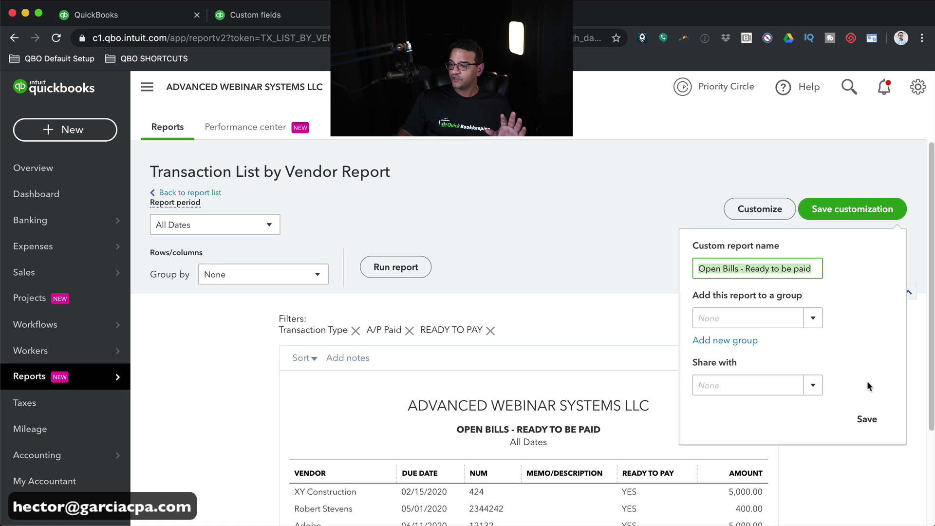
pyautogui.click(813, 386)
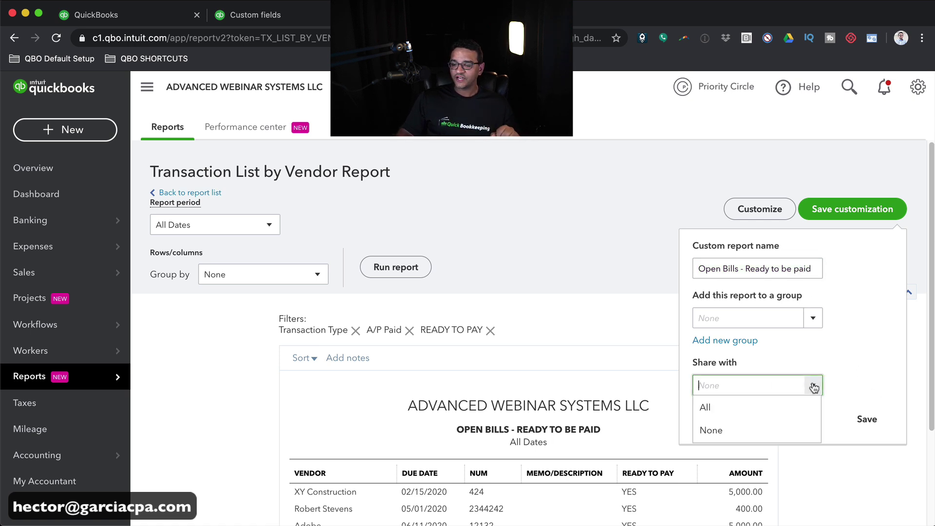
pyautogui.click(726, 411)
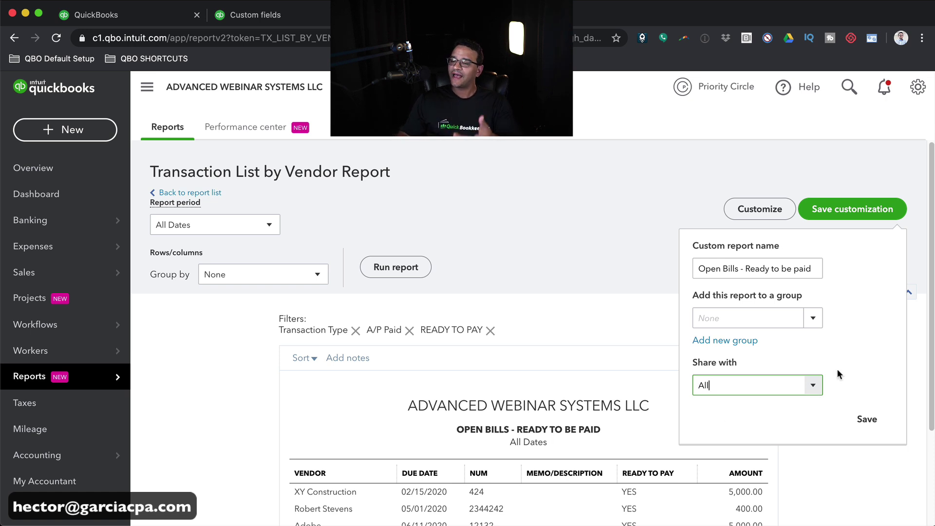
pyautogui.click(865, 419)
pyautogui.scroll(-2, 833, 376)
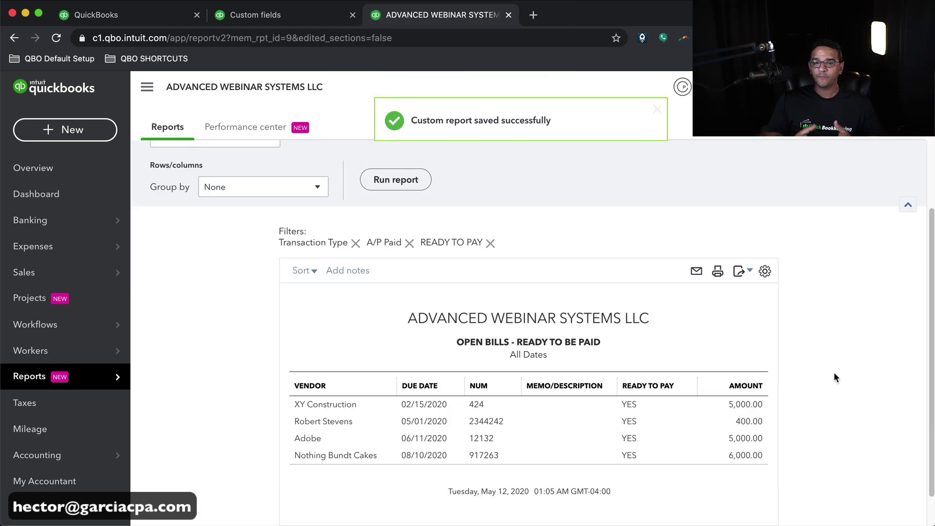
# - Select the saved report's full URL, containing report id 9, in the address bar for copying
pyautogui.click(321, 40)
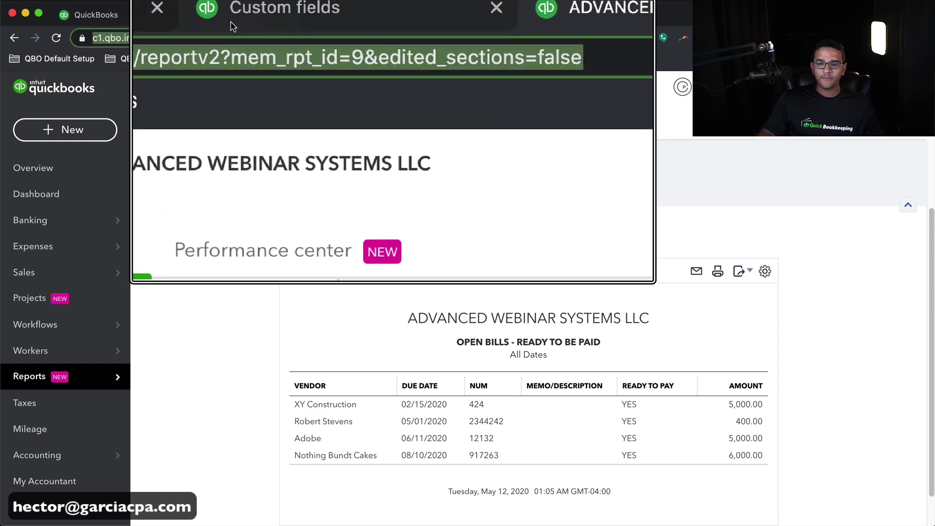
pyautogui.doubleClick(309, 38)
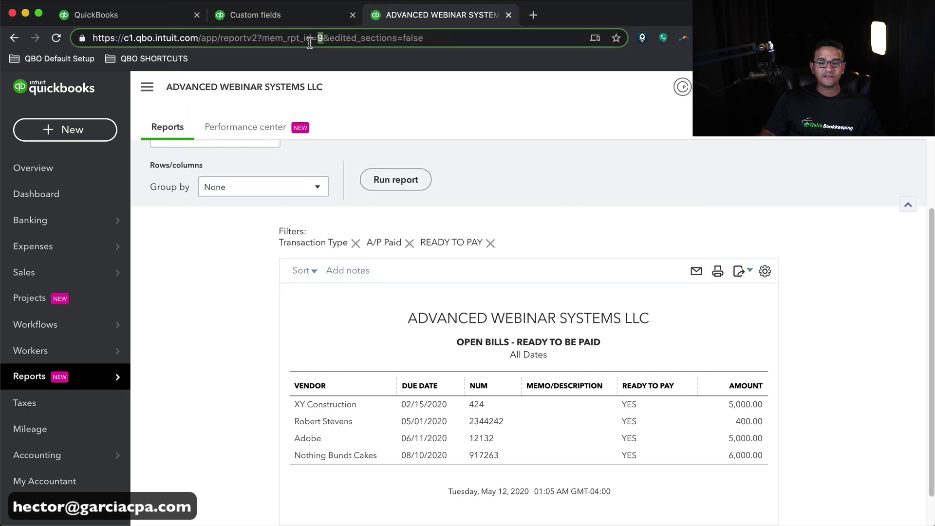
pyautogui.click(394, 135)
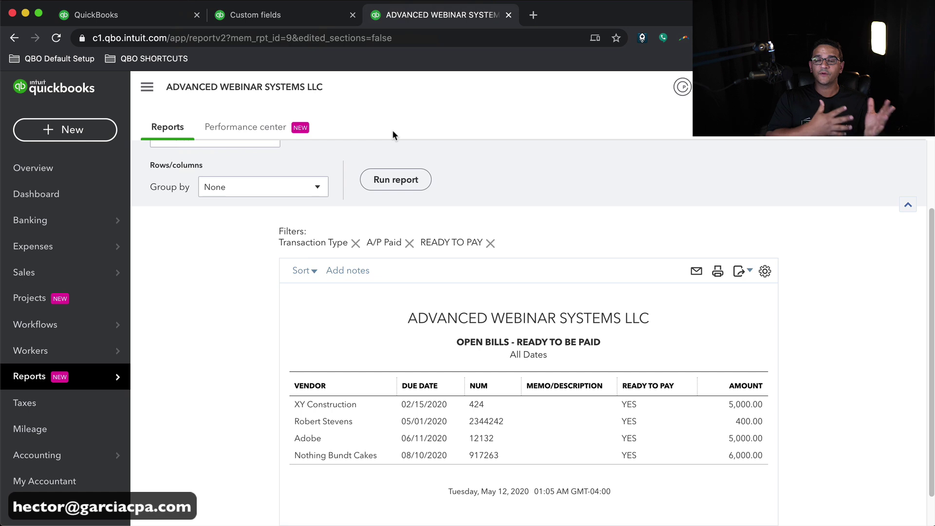
pyautogui.click(425, 38)
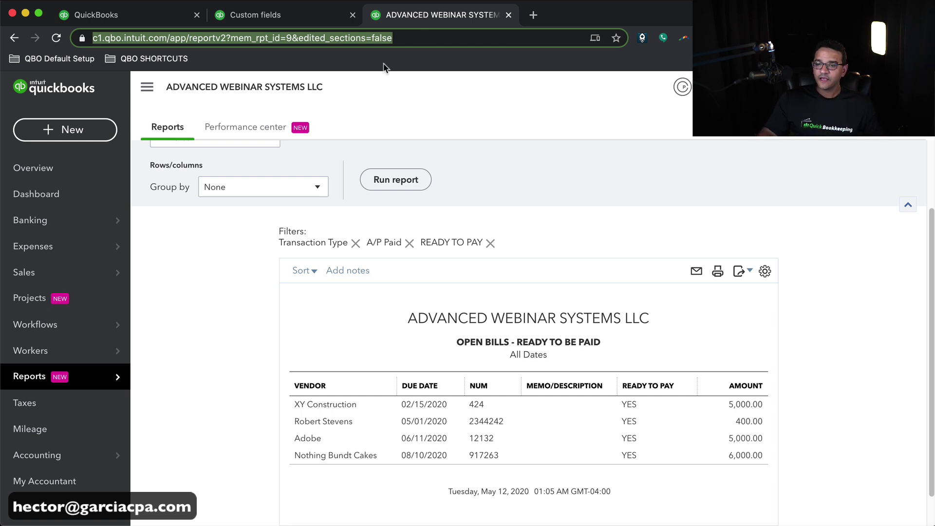
pyautogui.rightClick(306, 42)
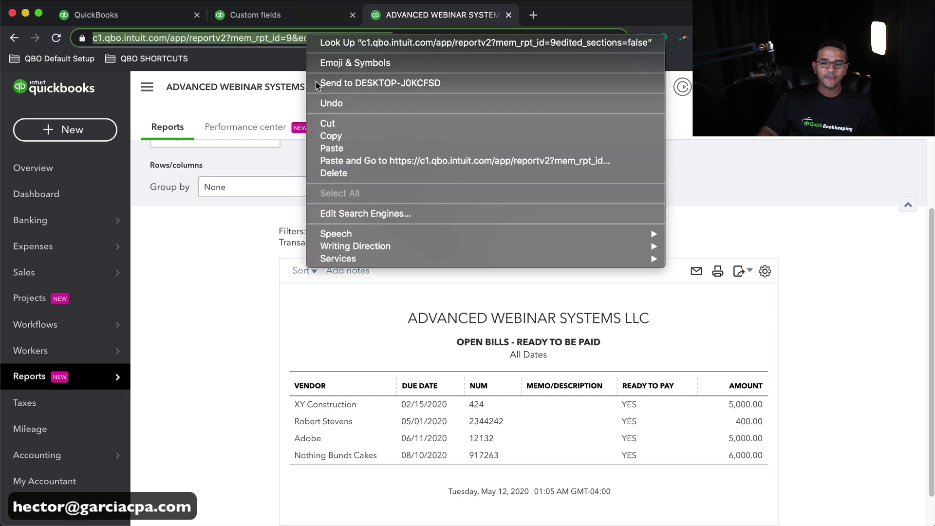
# - Paste the copied report URL into a note below the report table
pyautogui.click(328, 135)
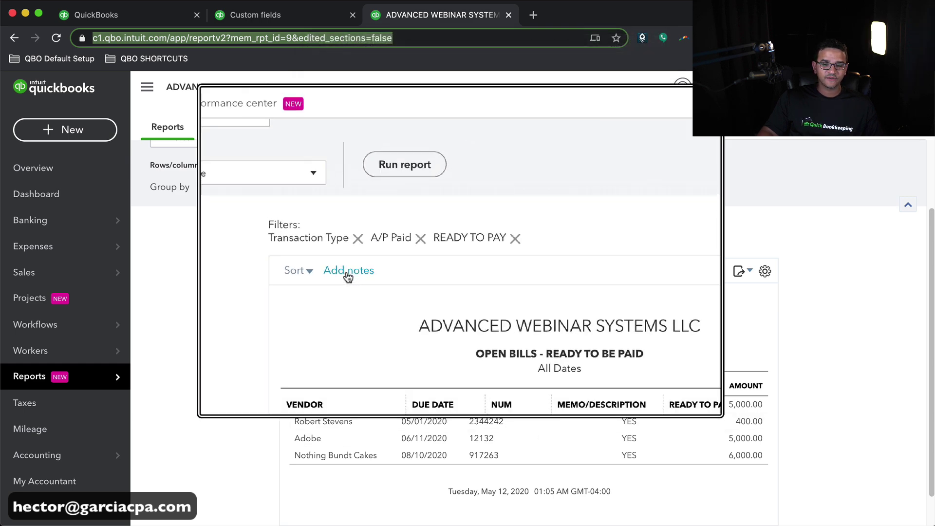
pyautogui.click(346, 273)
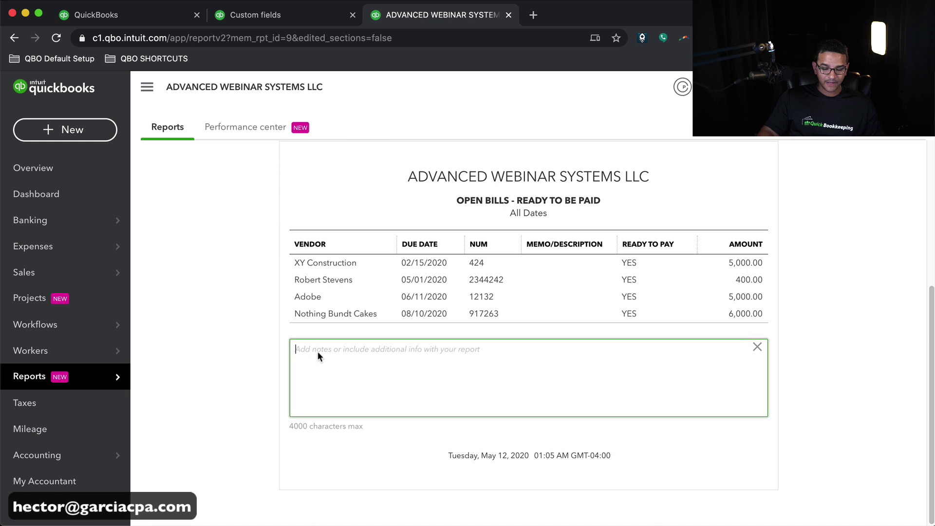
pyautogui.rightClick(318, 351)
pyautogui.click(339, 429)
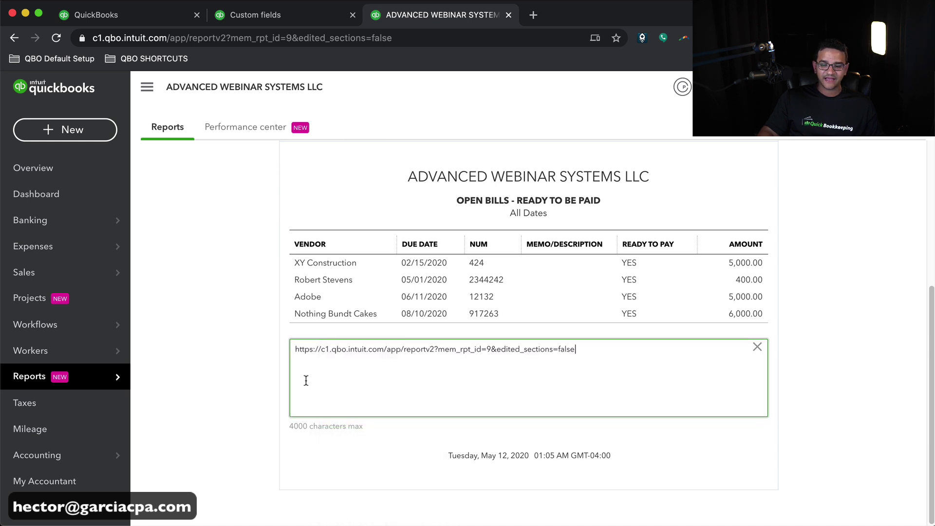
pyautogui.click(271, 350)
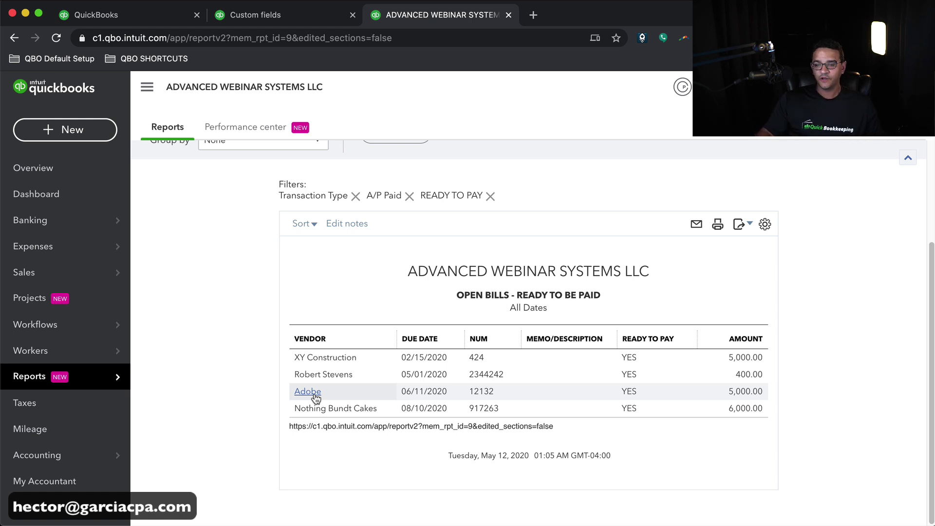
# - Save the custom report again with the new note
pyautogui.scroll(3, 853, 256)
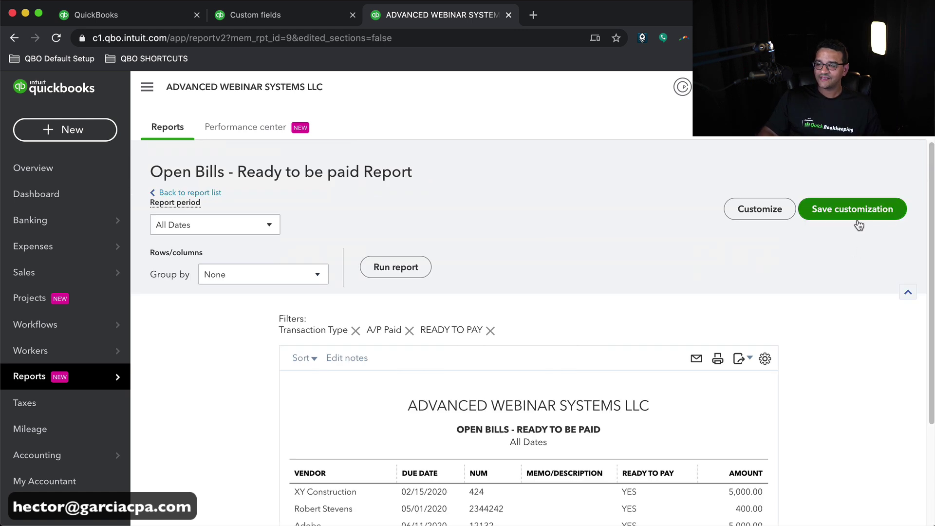
pyautogui.click(858, 213)
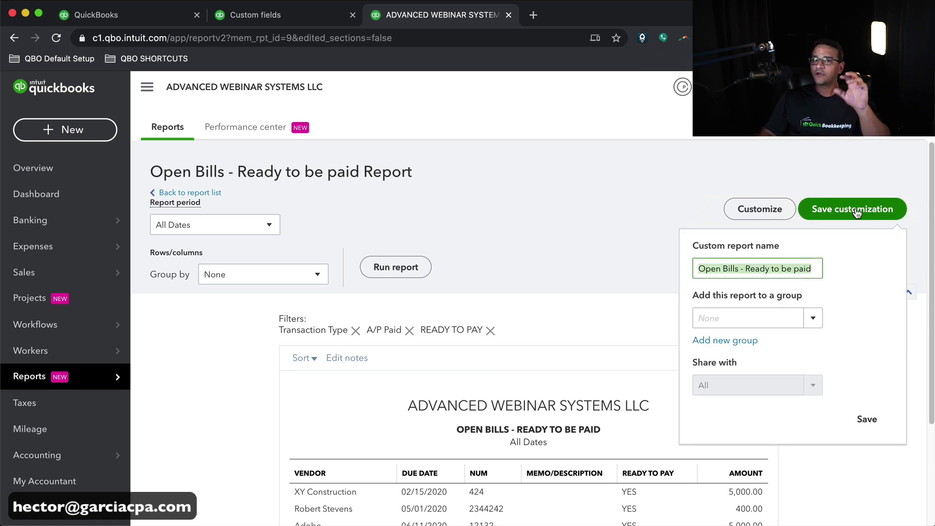
pyautogui.click(867, 420)
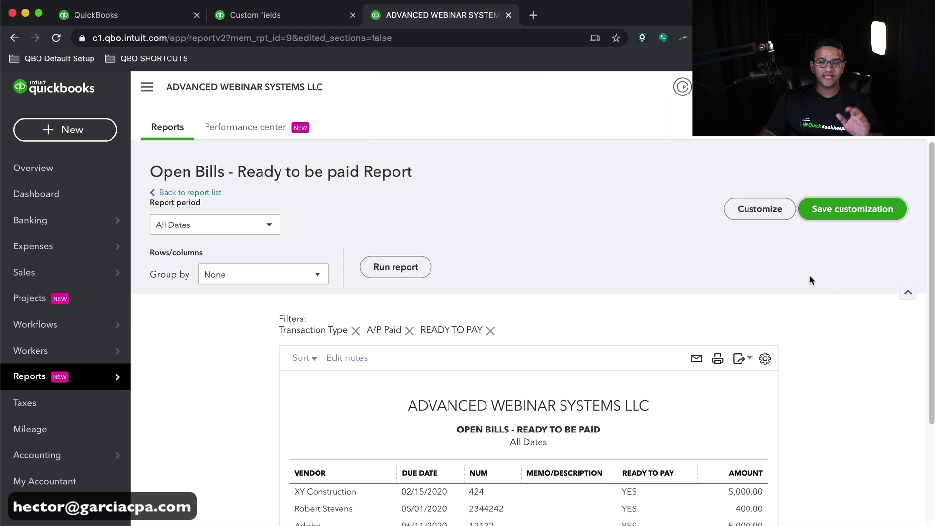
# - Open the 'Open Bills - Ready to be paid' custom report, then return to the list and edit its settings
pyautogui.click(53, 203)
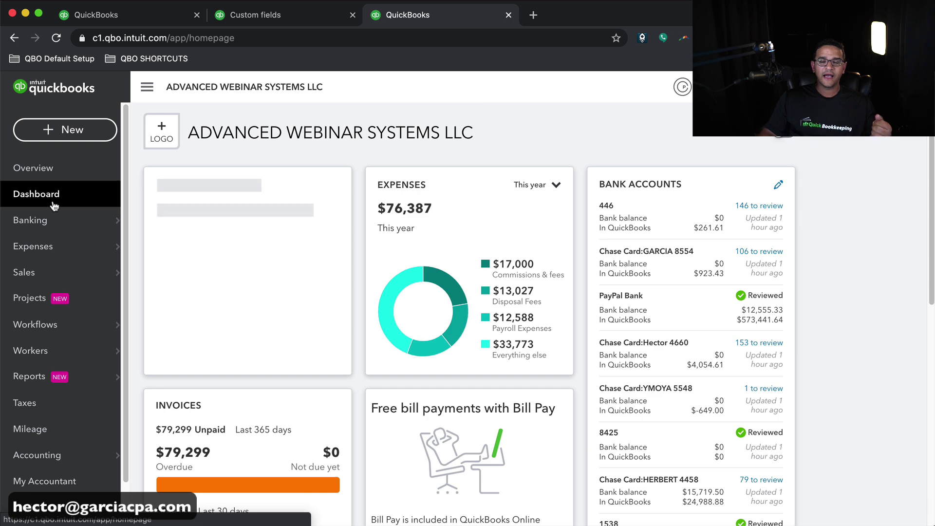
pyautogui.moveTo(57, 376)
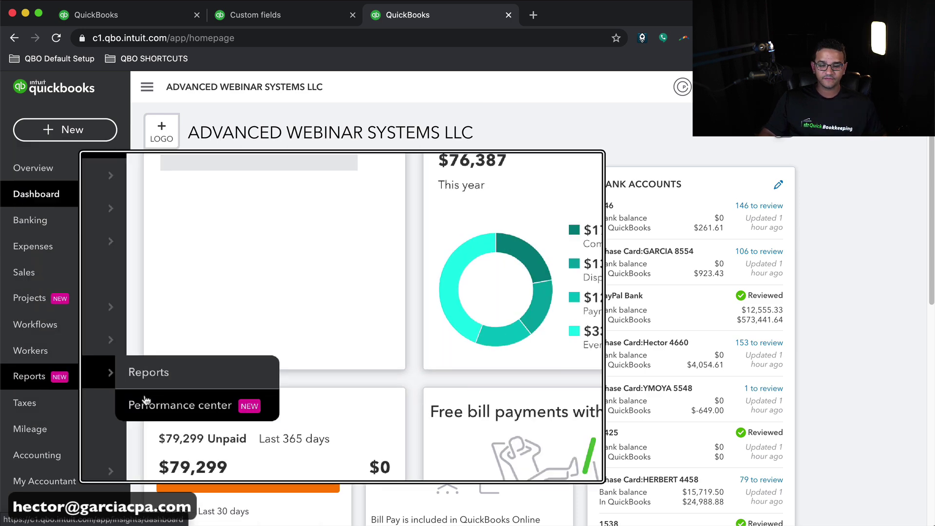
pyautogui.click(148, 376)
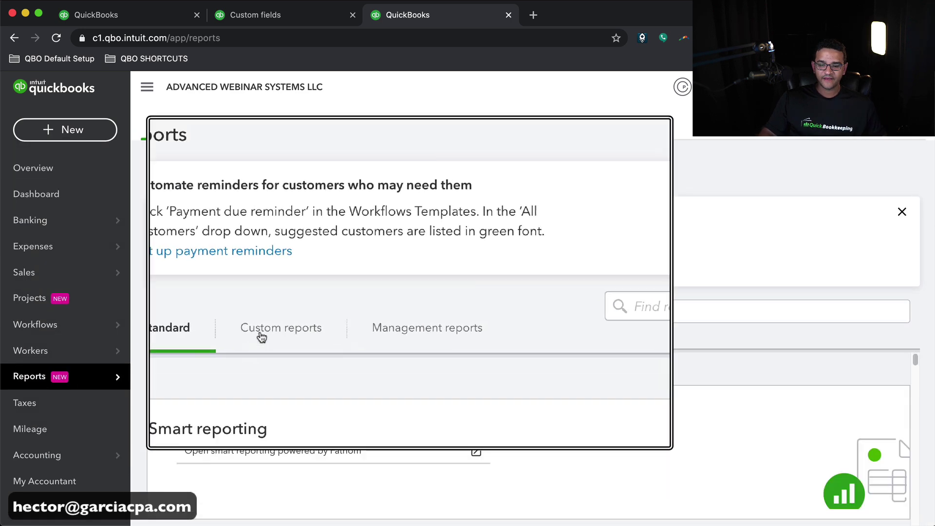
pyautogui.click(272, 335)
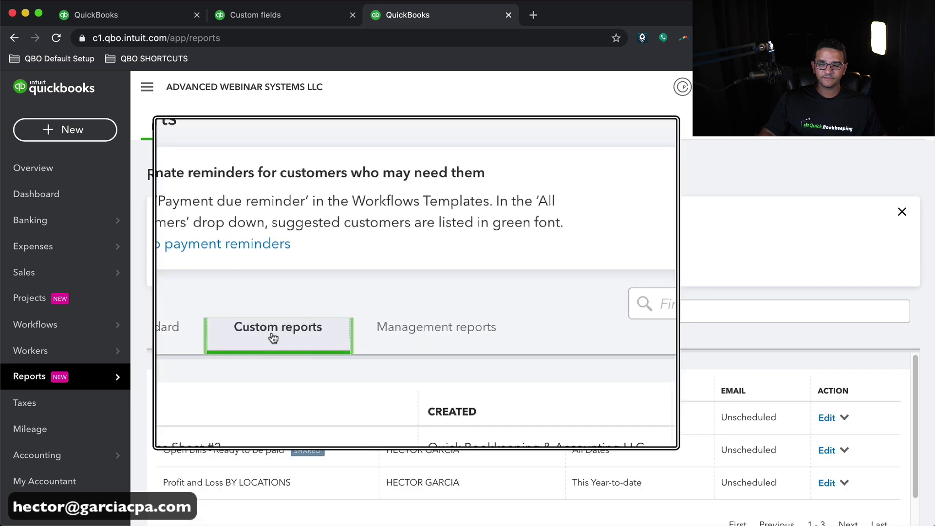
pyautogui.scroll(-1, 262, 453)
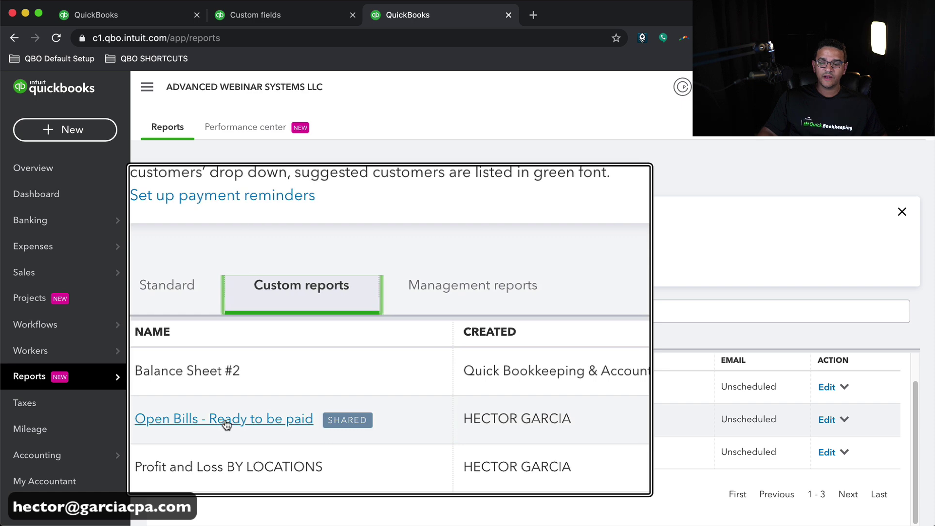
pyautogui.click(225, 421)
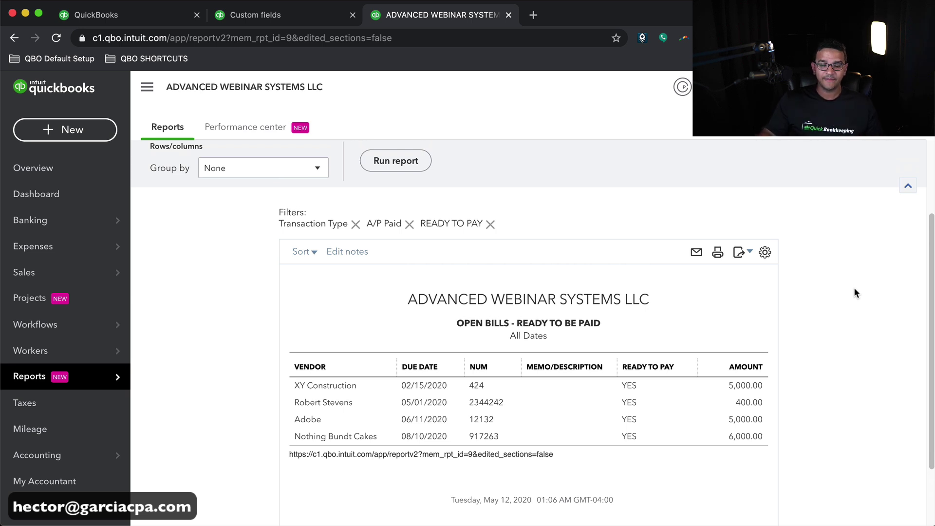
pyautogui.click(49, 386)
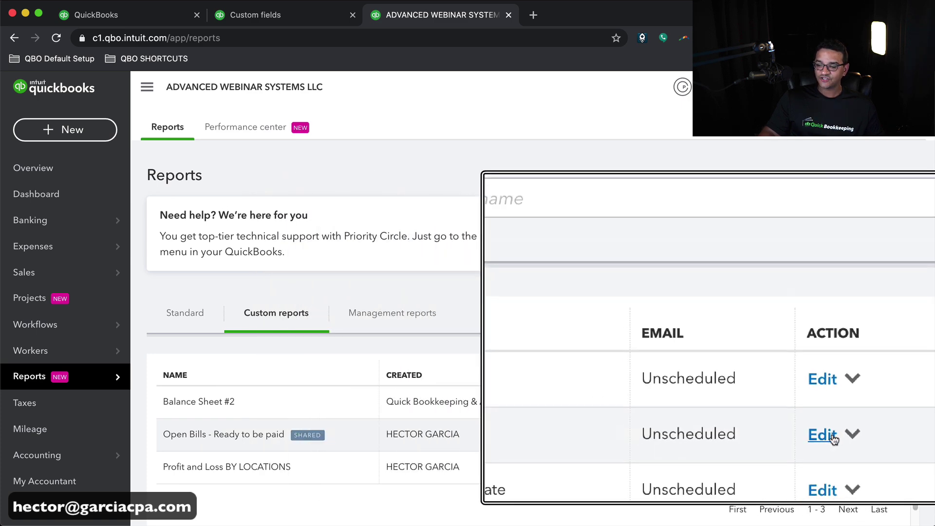
pyautogui.click(834, 437)
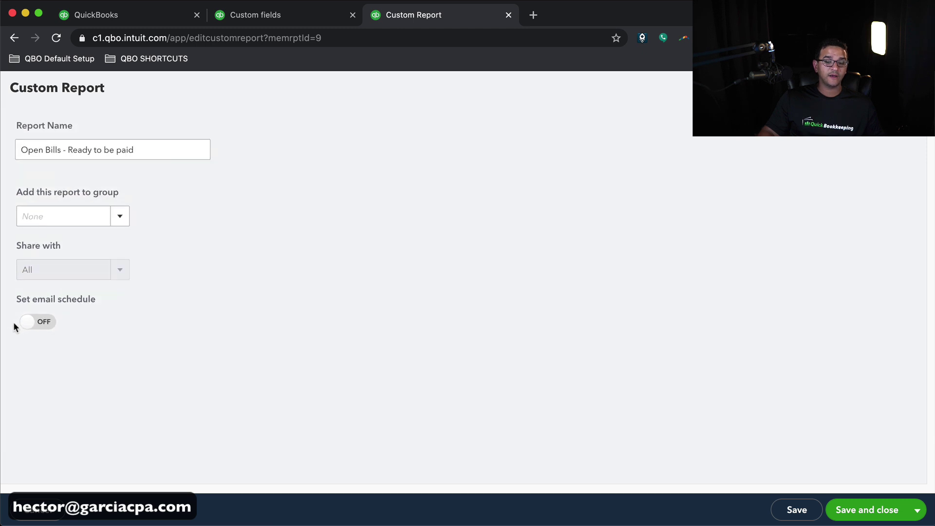
# - Turn on the email schedule, repeating Daily every 1 day with no end date
pyautogui.click(32, 324)
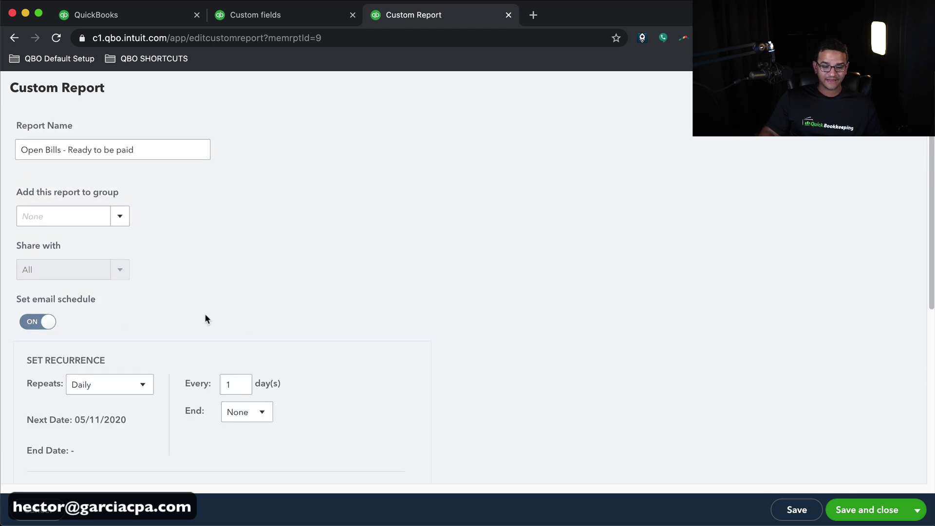
pyautogui.scroll(-3, 205, 319)
pyautogui.click(142, 246)
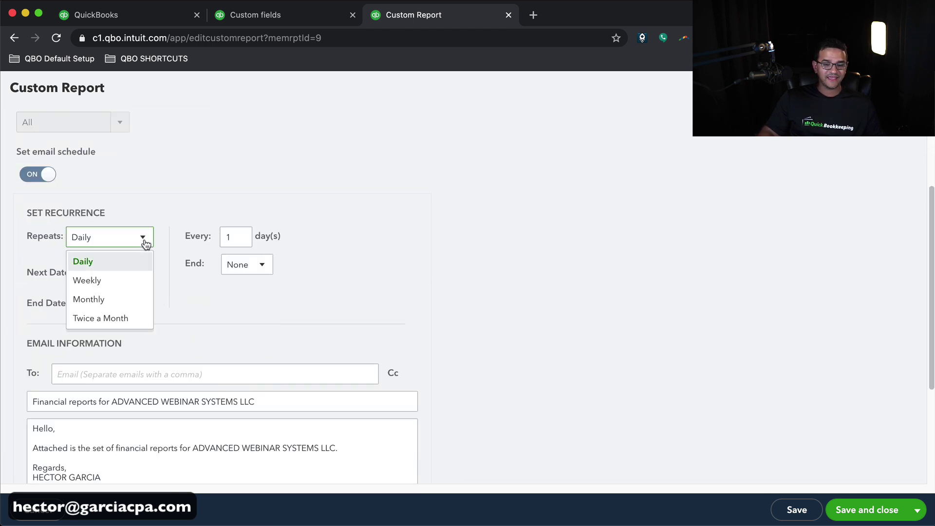
pyautogui.click(83, 262)
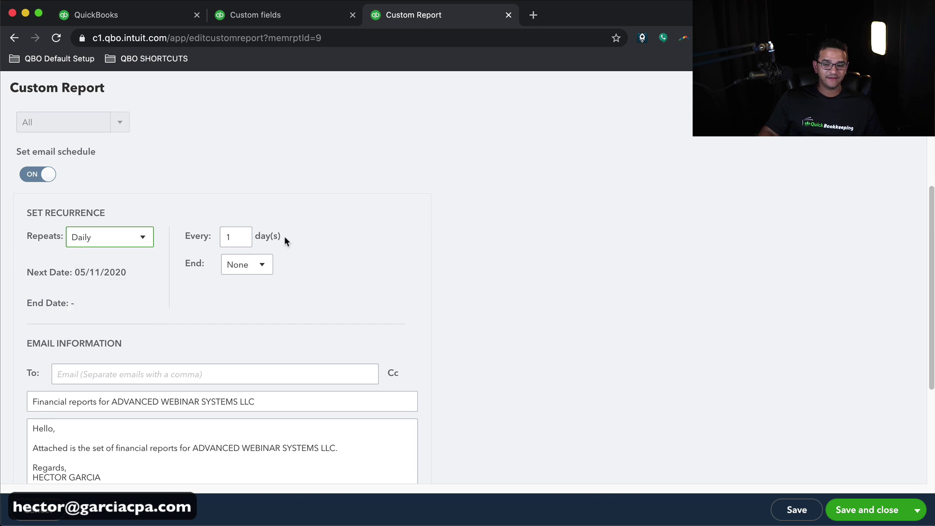
pyautogui.click(236, 237)
pyautogui.click(262, 266)
pyautogui.click(237, 289)
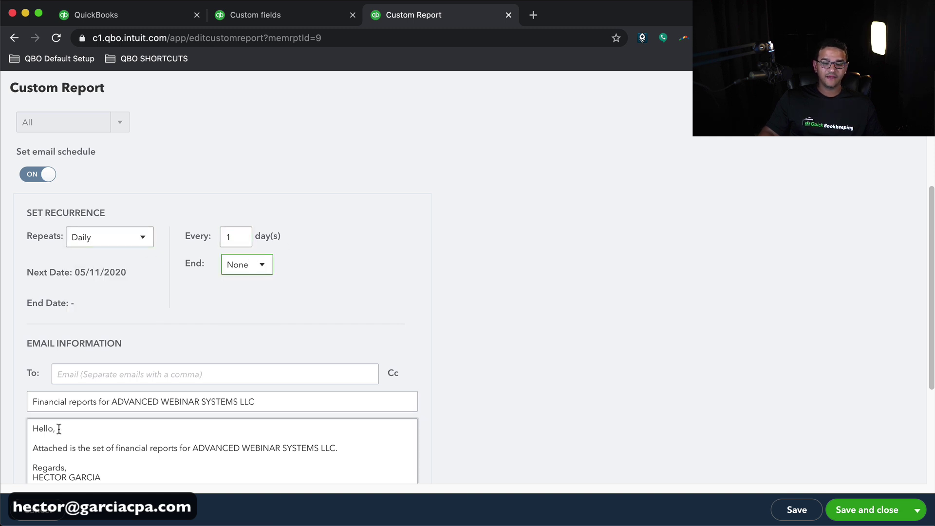
# - Enter the recipient's e-mail address in To and add a Cc field
pyautogui.click(93, 376)
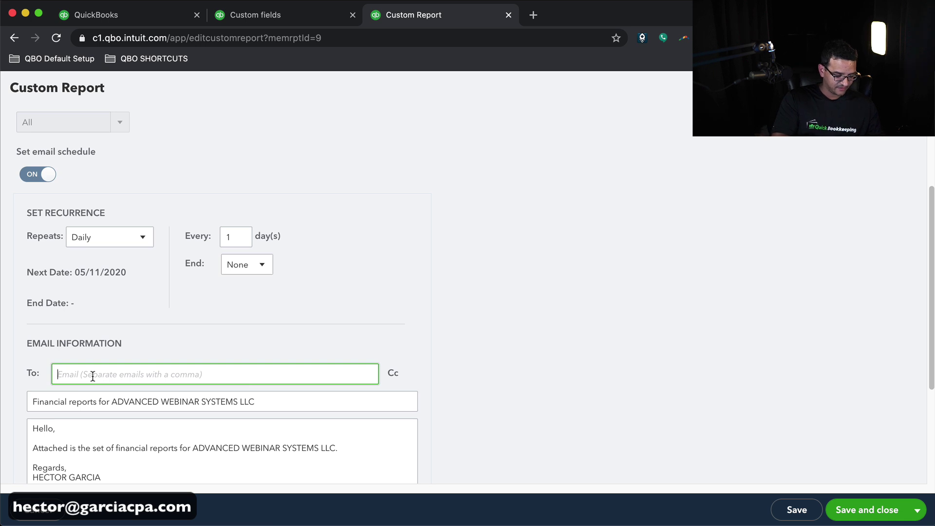
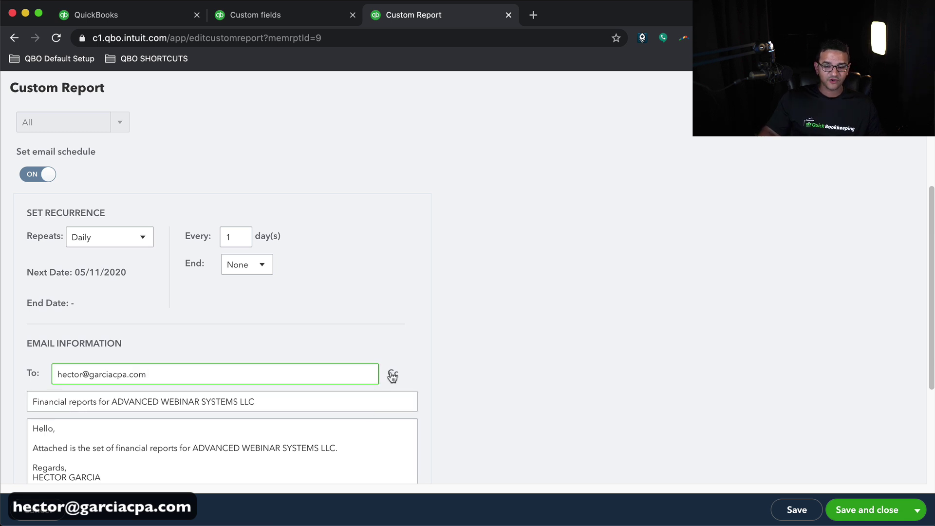
pyautogui.click(392, 373)
pyautogui.scroll(-2, 405, 369)
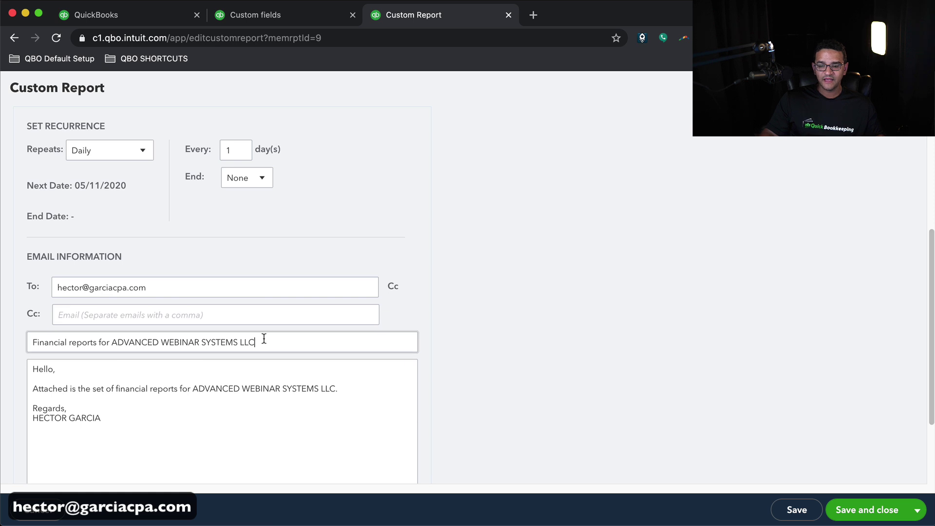
# - Replace the email subject with 'Open Bills - Ready to Pay'
pyautogui.press('super+a')
pyautogui.write('O')
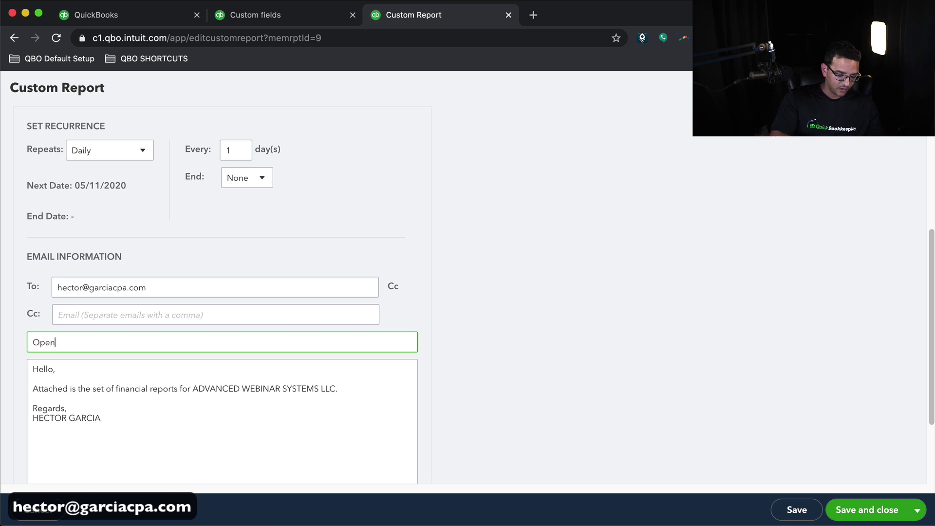
pyautogui.write('pen Bills - Re')
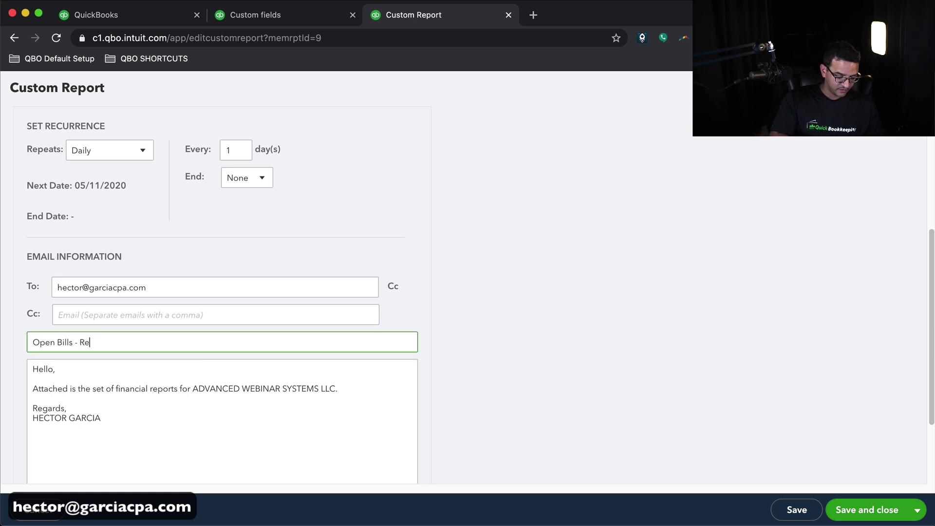
pyautogui.write('ady to Pay')
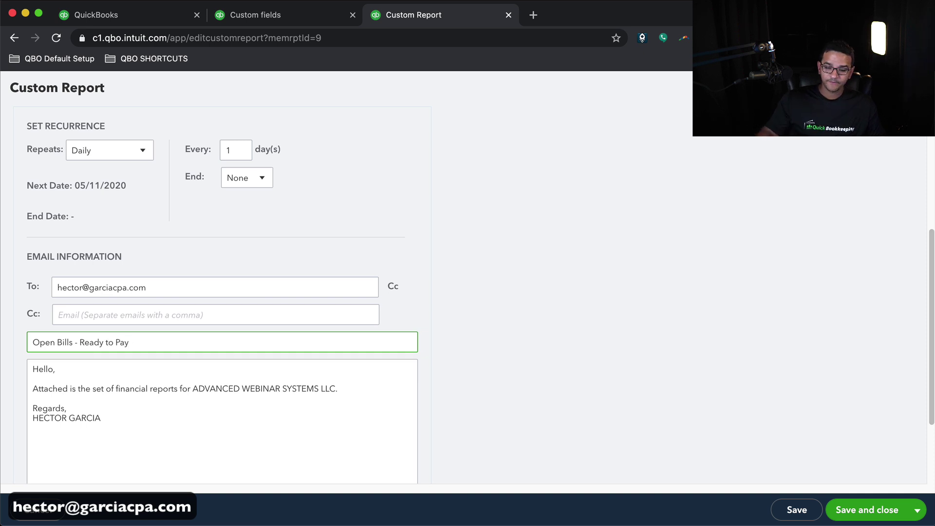
pyautogui.scroll(-4, 196, 348)
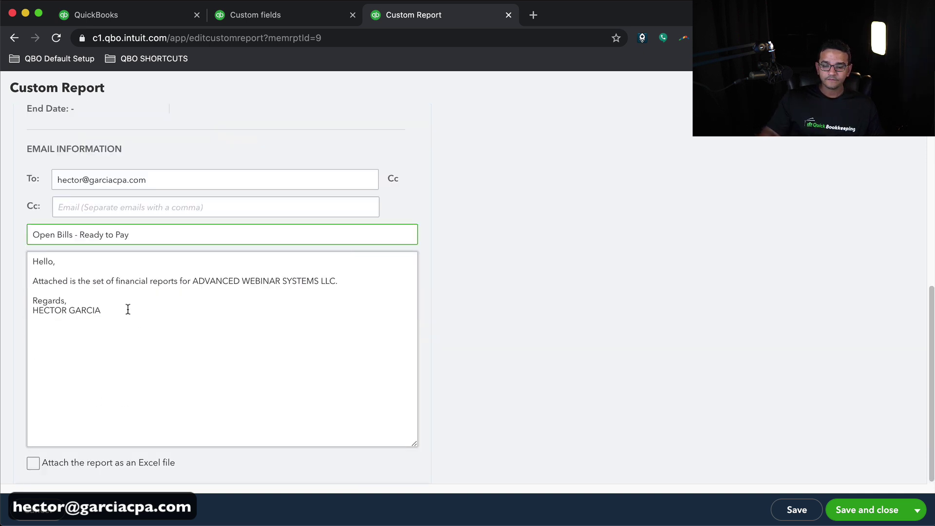
# - Replace the default message with a short greeting and the pasted report link, then save and close
pyautogui.click(85, 292)
pyautogui.moveTo(340, 281); pyautogui.dragTo(45, 261)
pyautogui.click(50, 290)
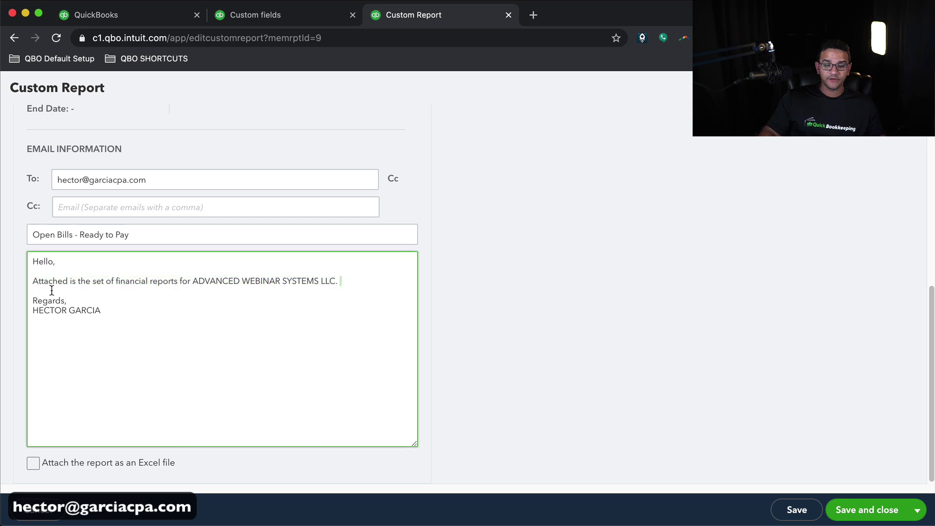
pyautogui.moveTo(147, 323); pyautogui.dragTo(4, 253)
pyautogui.write('Hi Hector, these are the bills that a')
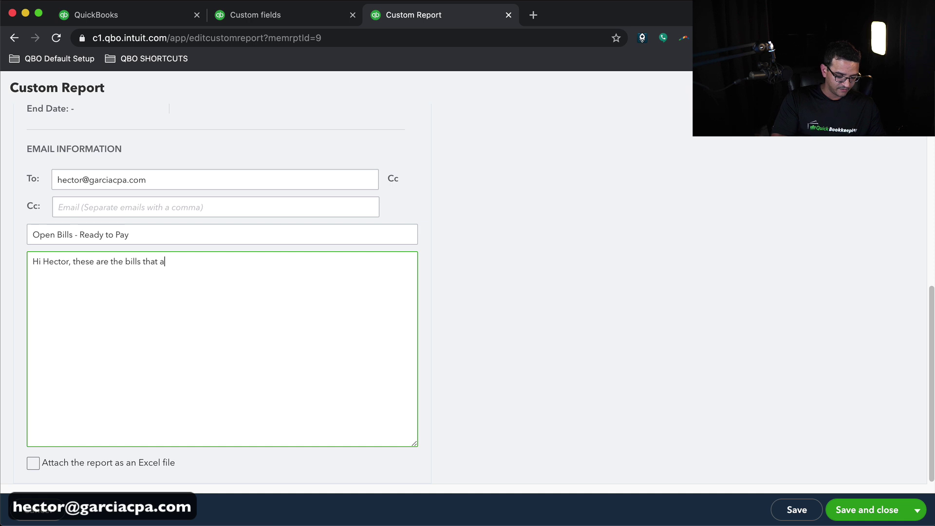
pyautogui.write('eady to pay!')
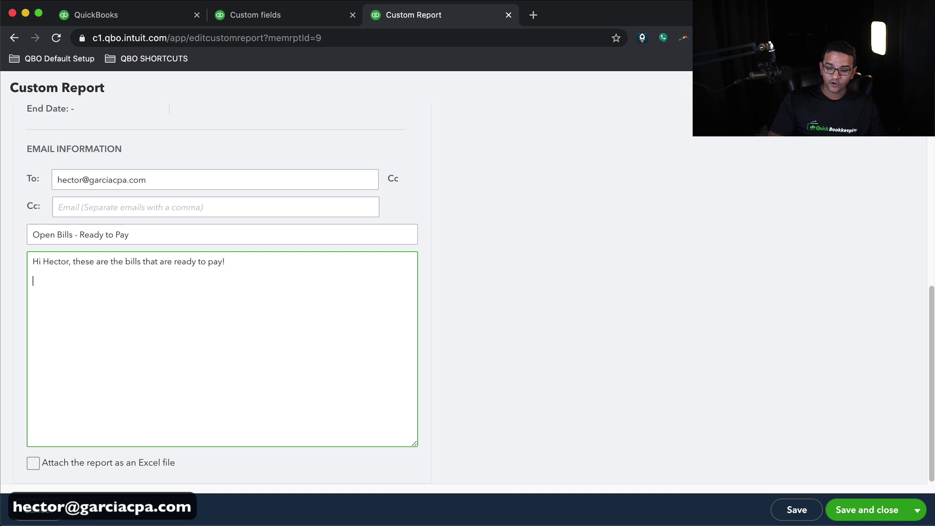
pyautogui.write('https://c1.qbo.intuit.com/app/reportv2?mem_rpt_id=9&edited_sections=false')
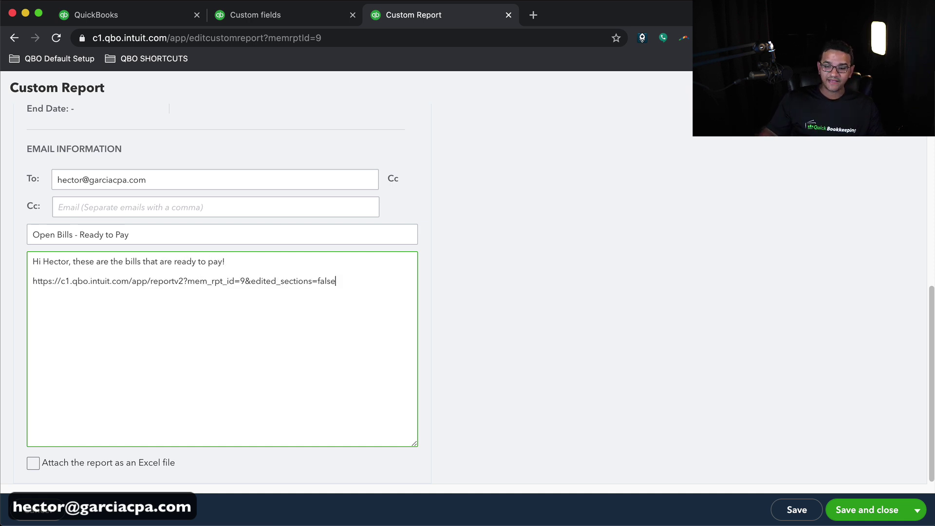
pyautogui.moveTo(331, 285); pyautogui.dragTo(4, 287)
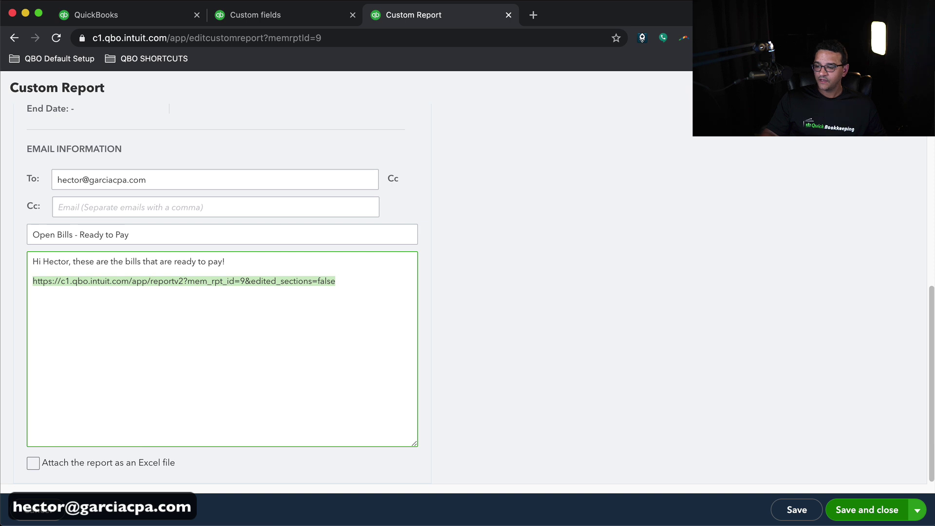
pyautogui.click(869, 510)
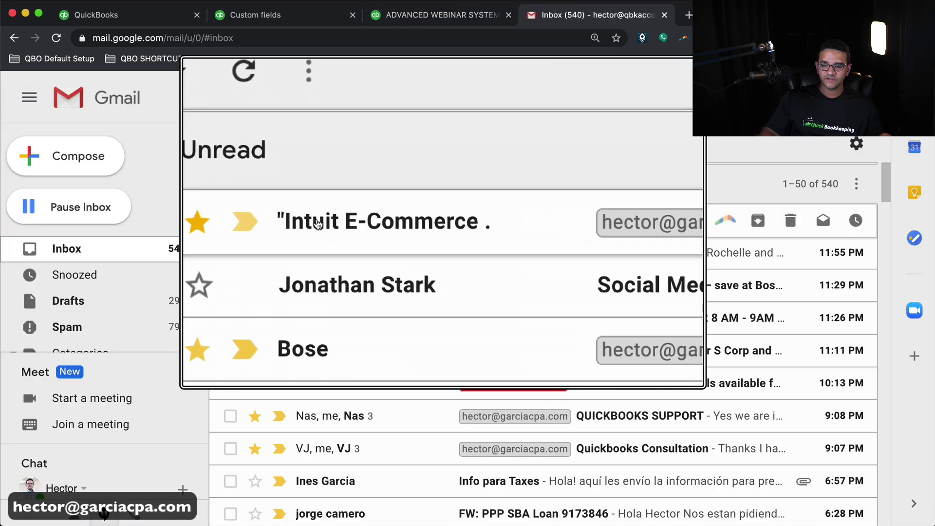
# - Open the Intuit report email in Gmail and preview the attached Open Bills Ready to be paid PDF
pyautogui.click(318, 224)
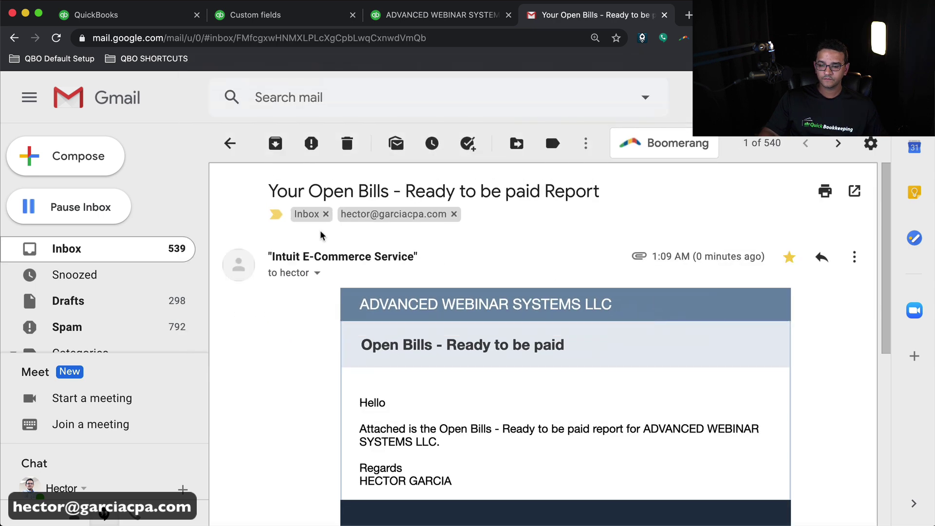
pyautogui.scroll(-10, 606, 332)
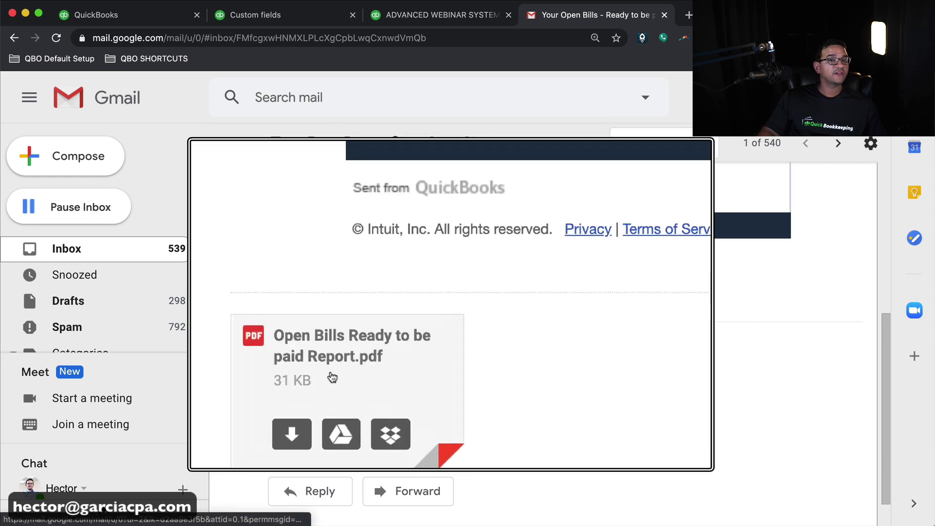
pyautogui.click(327, 367)
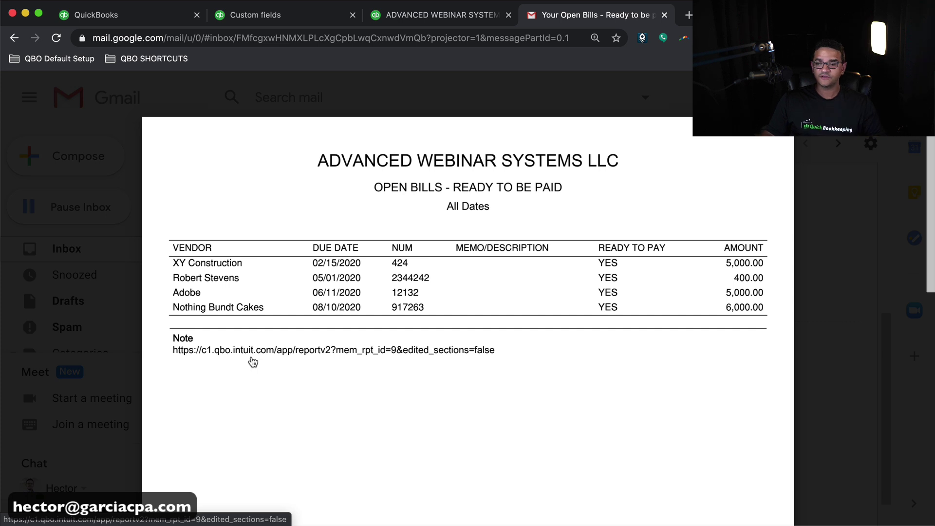
# - Follow the report link in the PDF's note to open the live report in QuickBooks
pyautogui.click(252, 355)
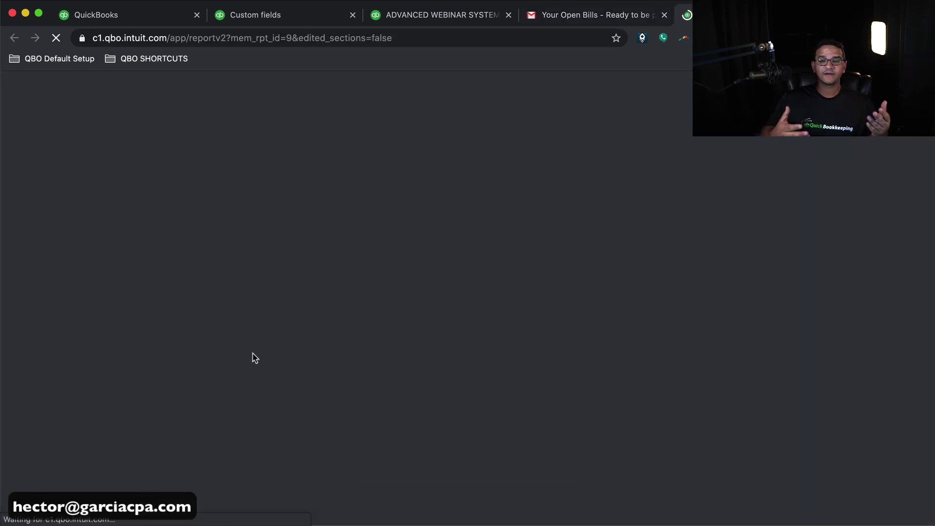